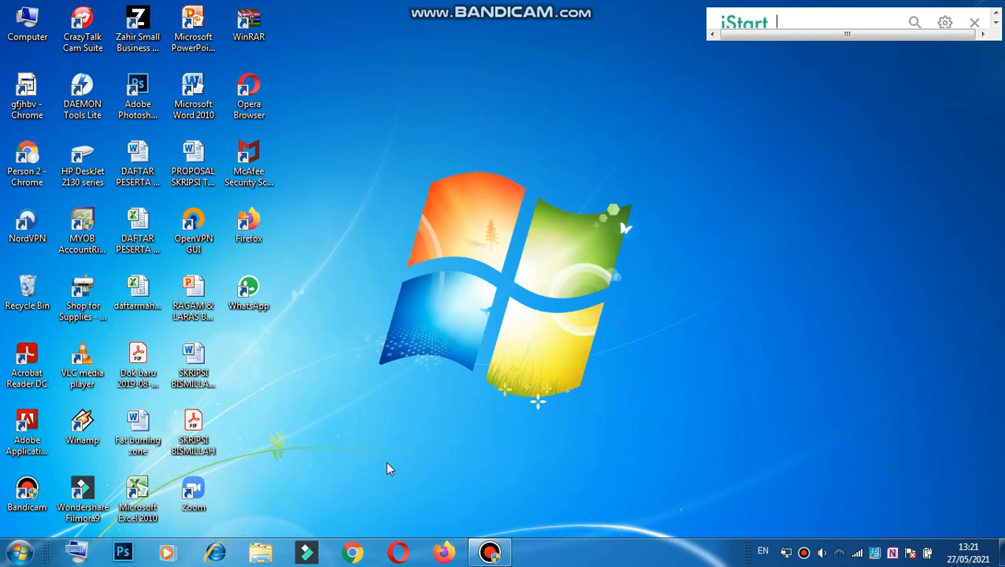
Step: Launch Google Chrome from the Windows taskbar
{"action": "left_click", "coordinate": [353, 552]}
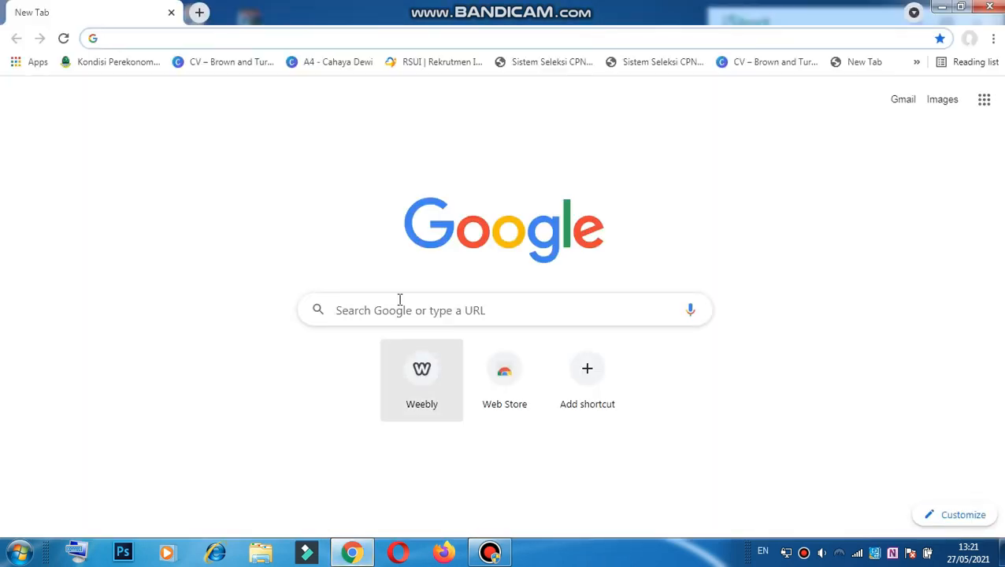
Step: Enter weebly.com in Chrome's address bar to load the site
{"action": "left_click", "coordinate": [130, 35]}
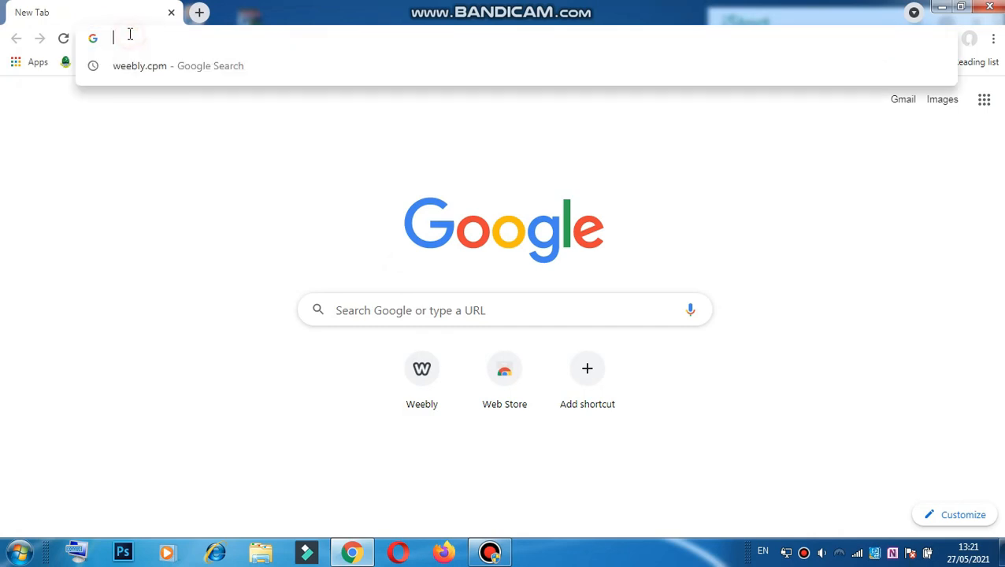
{"action": "type", "text": "ee"}
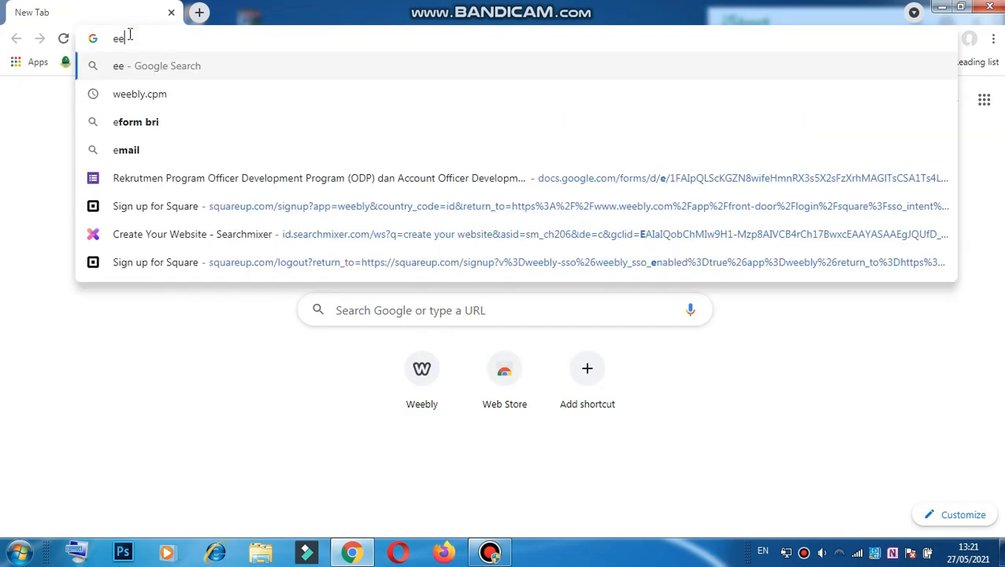
{"action": "key", "text": "BackSpace"}
{"action": "key", "text": "BackSpace"}
{"action": "type", "text": "weebly"}
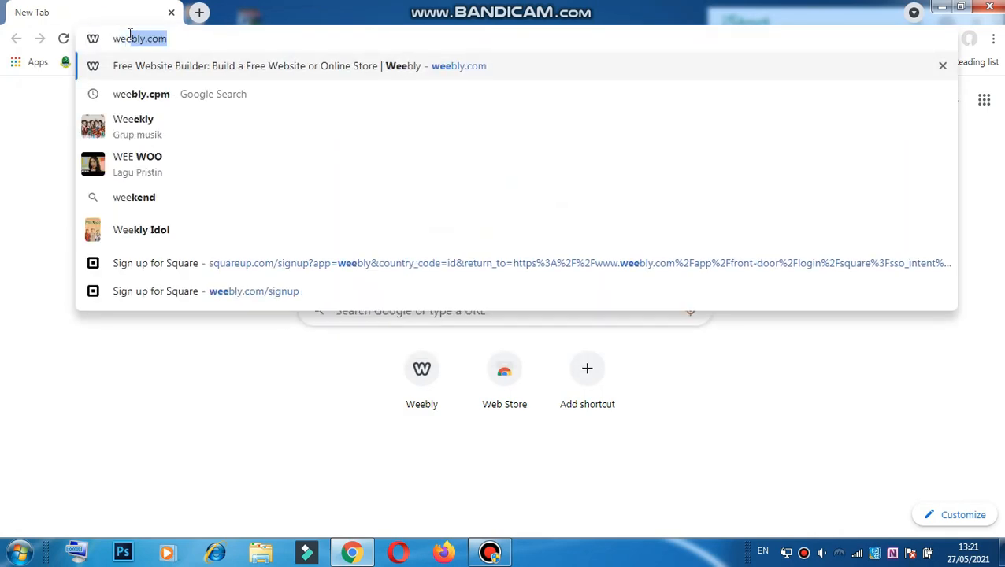
{"action": "type", "text": "."}
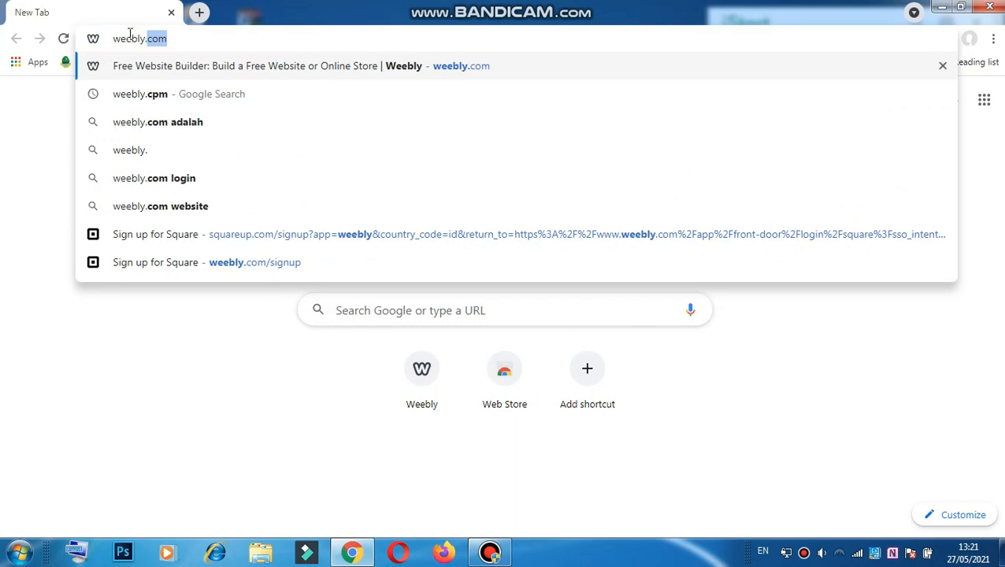
{"action": "type", "text": "com"}
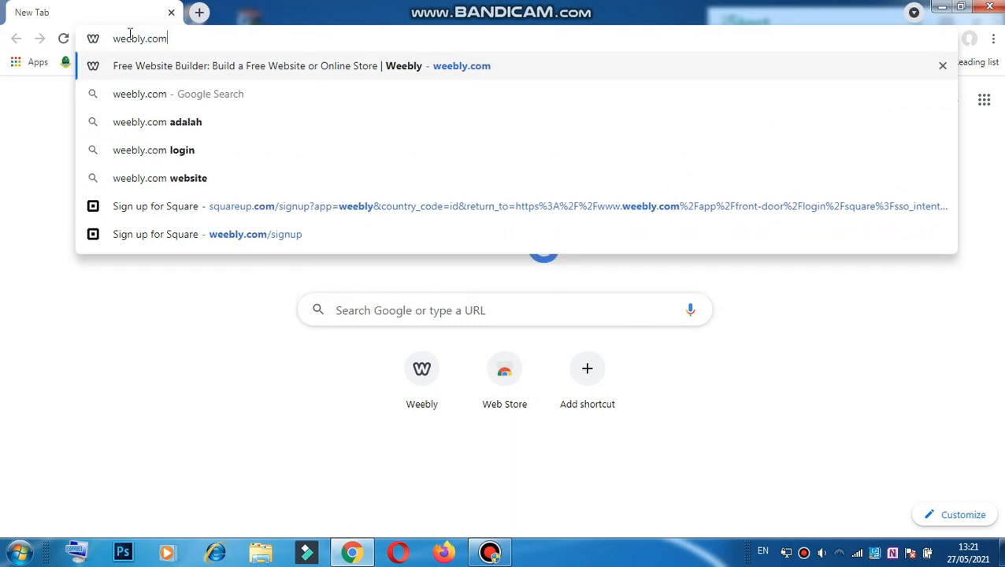
{"action": "key", "text": "Return"}
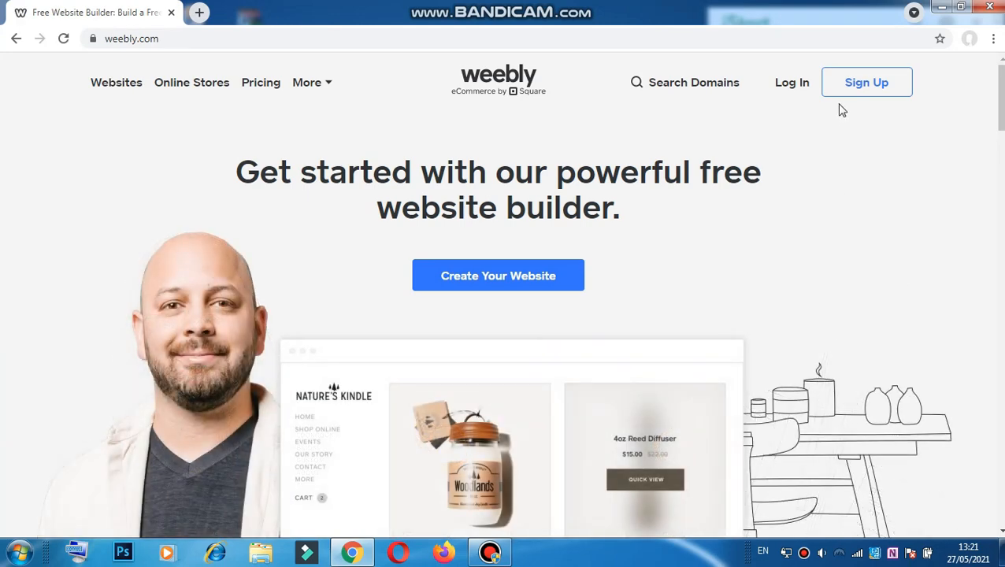
Step: Submit the Weebly sign-up form after agreeing to the terms and privacy policy
{"action": "left_click", "coordinate": [879, 83]}
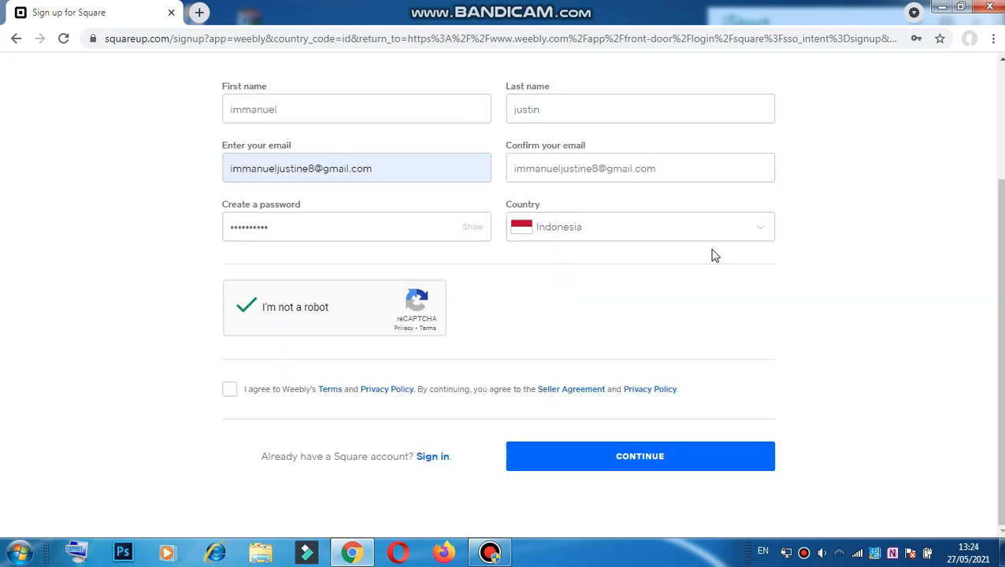
{"action": "left_click", "coordinate": [646, 465]}
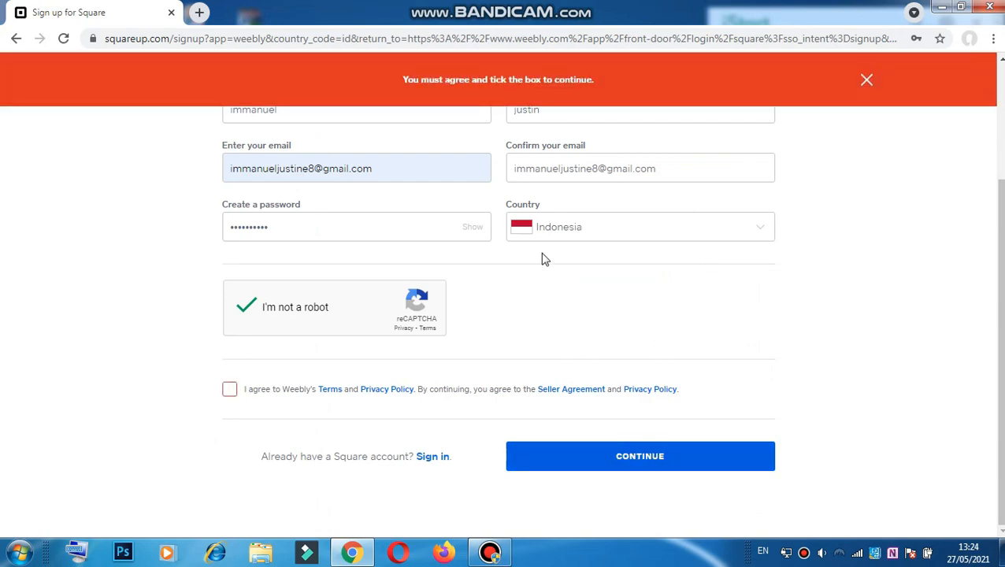
{"action": "scroll", "coordinate": [523, 196], "scroll_direction": "up", "scroll_amount": 3}
{"action": "scroll", "coordinate": [464, 158], "scroll_direction": "down", "scroll_amount": 3}
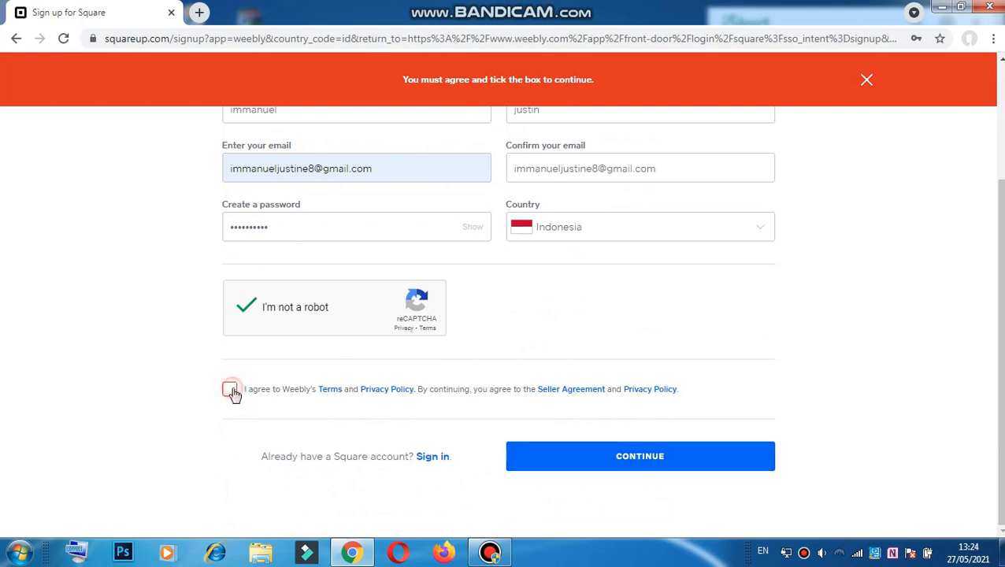
{"action": "left_click", "coordinate": [232, 392]}
{"action": "left_click", "coordinate": [734, 456]}
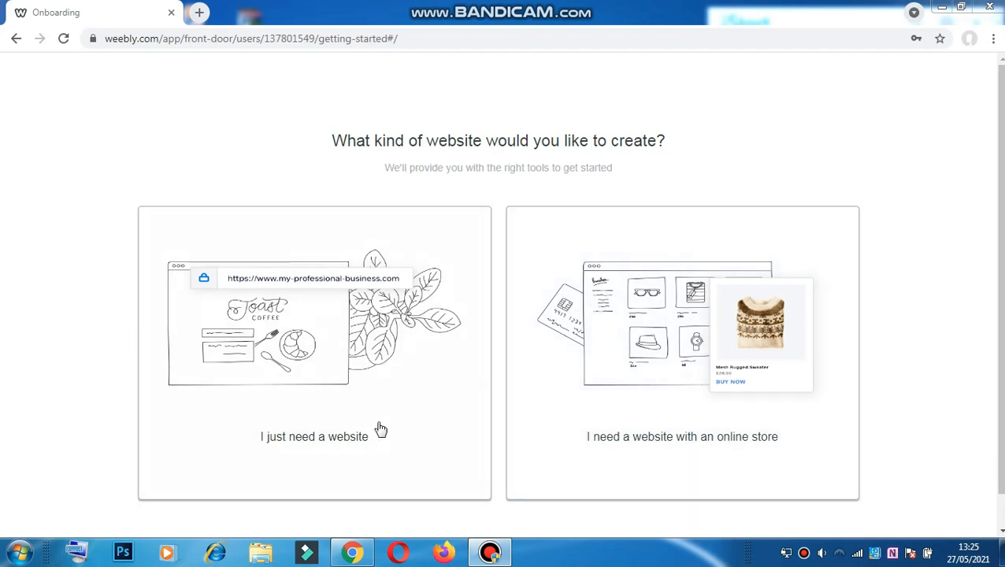
Step: Pick 'I just need a website' and browse the Blog theme templates
{"action": "left_click", "coordinate": [375, 375]}
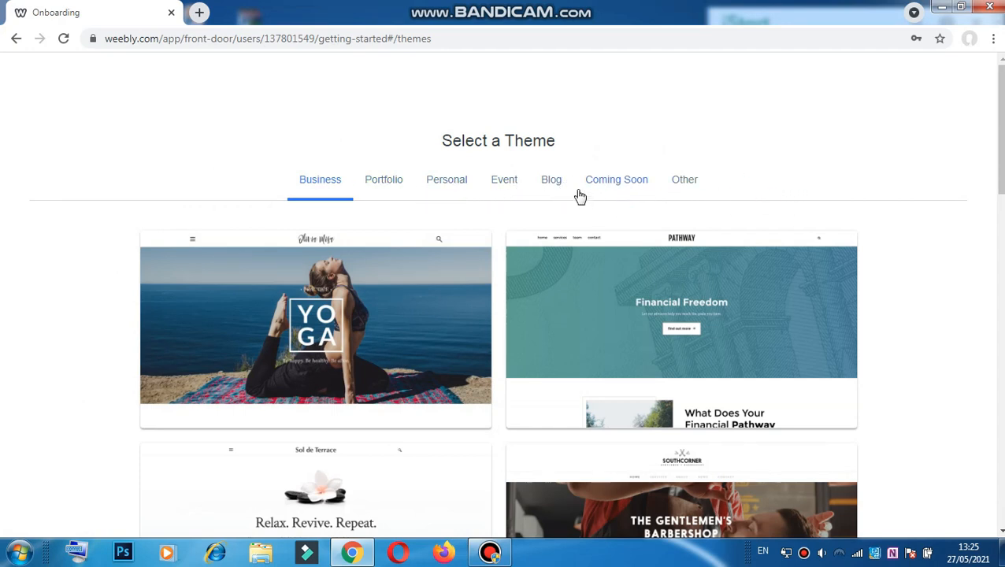
{"action": "left_click", "coordinate": [543, 184]}
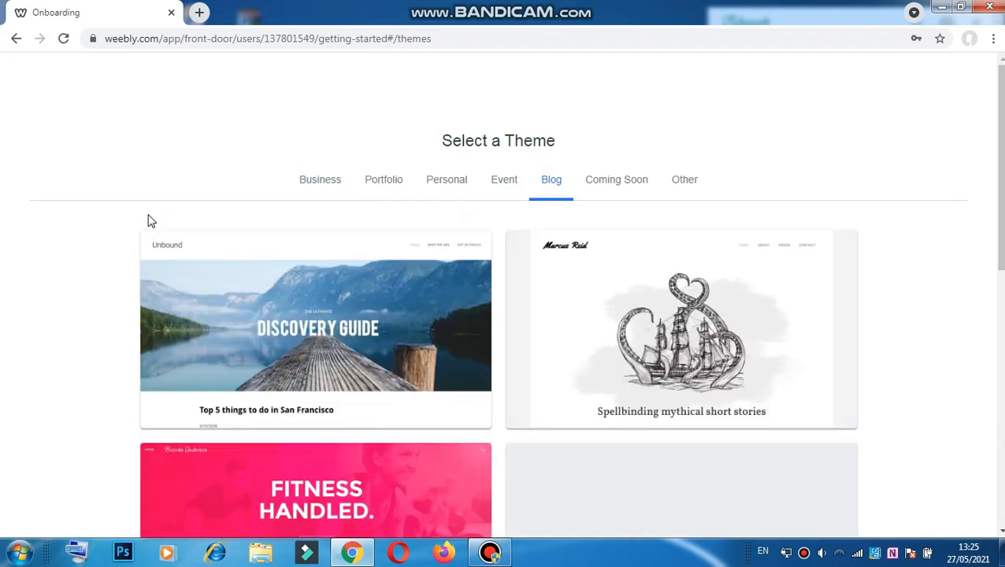
{"action": "scroll", "coordinate": [206, 268], "scroll_direction": "down", "scroll_amount": 4}
{"action": "scroll", "coordinate": [738, 239], "scroll_direction": "down", "scroll_amount": 4}
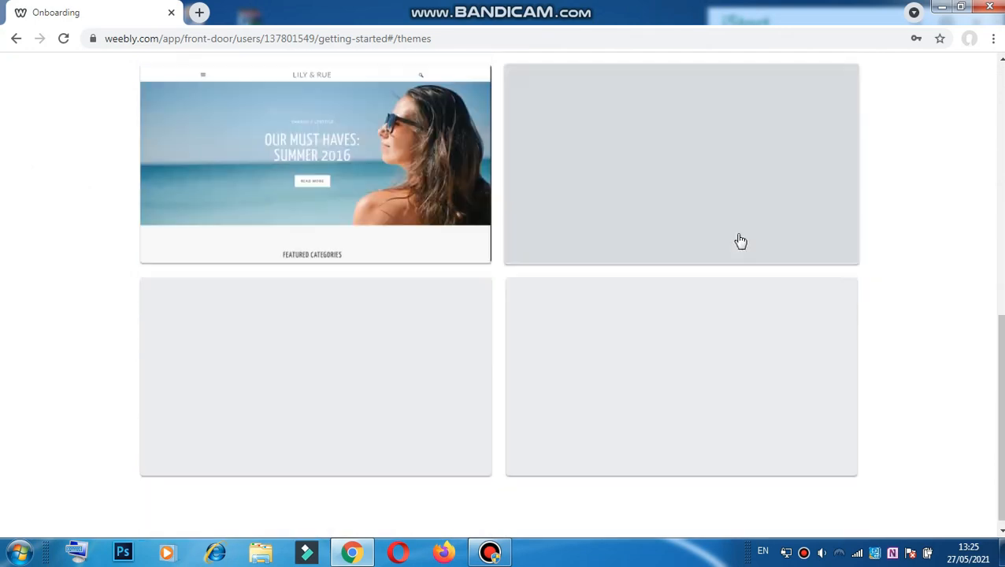
{"action": "scroll", "coordinate": [556, 370], "scroll_direction": "up", "scroll_amount": 4}
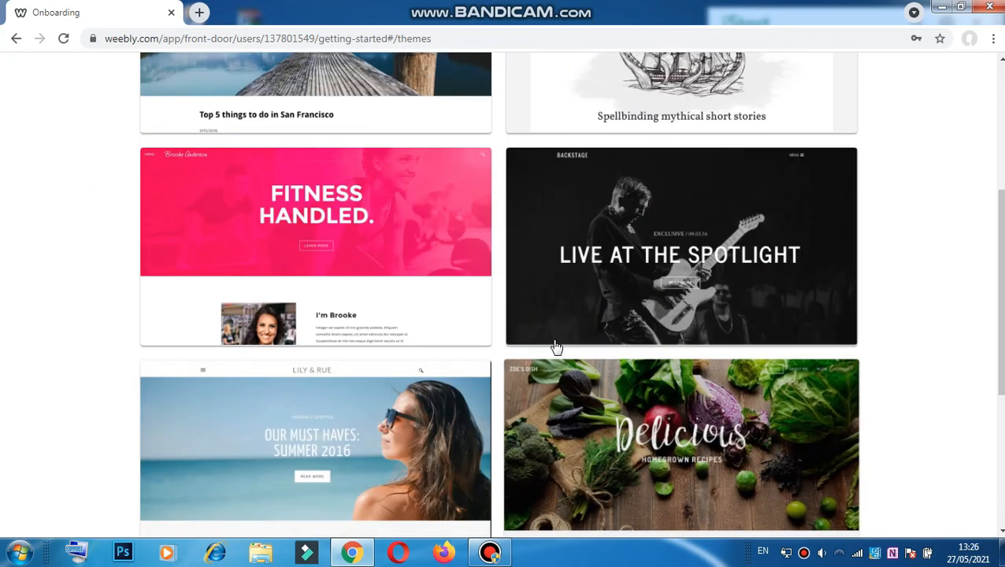
{"action": "scroll", "coordinate": [559, 345], "scroll_direction": "down", "scroll_amount": 4}
Step: Preview the Upstart blog theme and scroll through its pages
{"action": "left_click", "coordinate": [644, 404]}
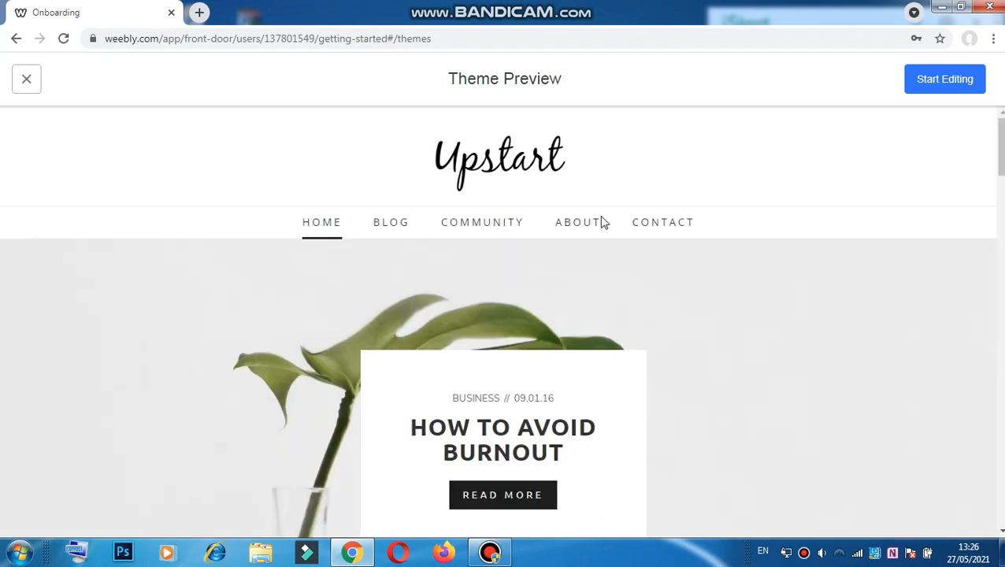
{"action": "scroll", "coordinate": [359, 197], "scroll_direction": "down", "scroll_amount": 5}
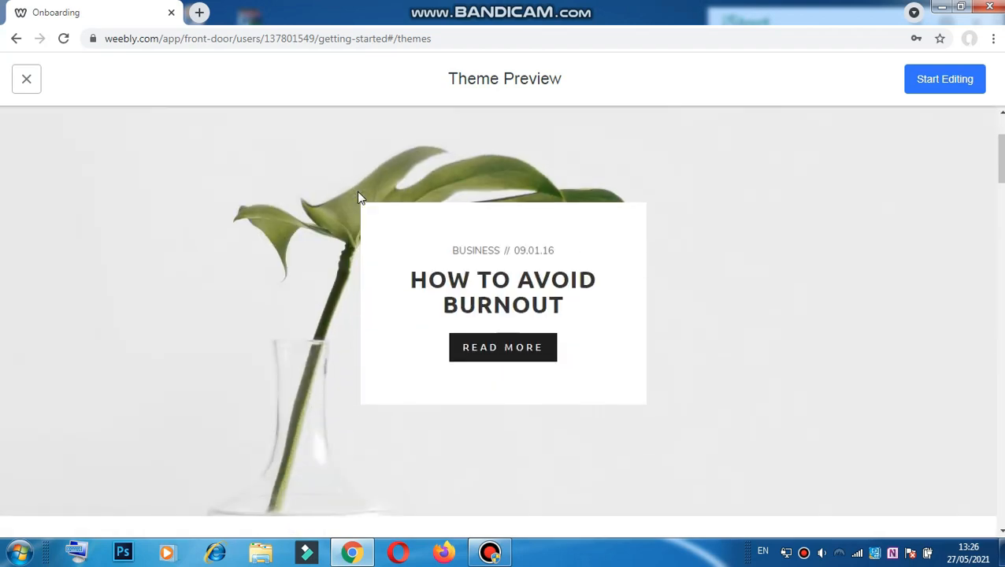
{"action": "scroll", "coordinate": [463, 209], "scroll_direction": "down", "scroll_amount": 10}
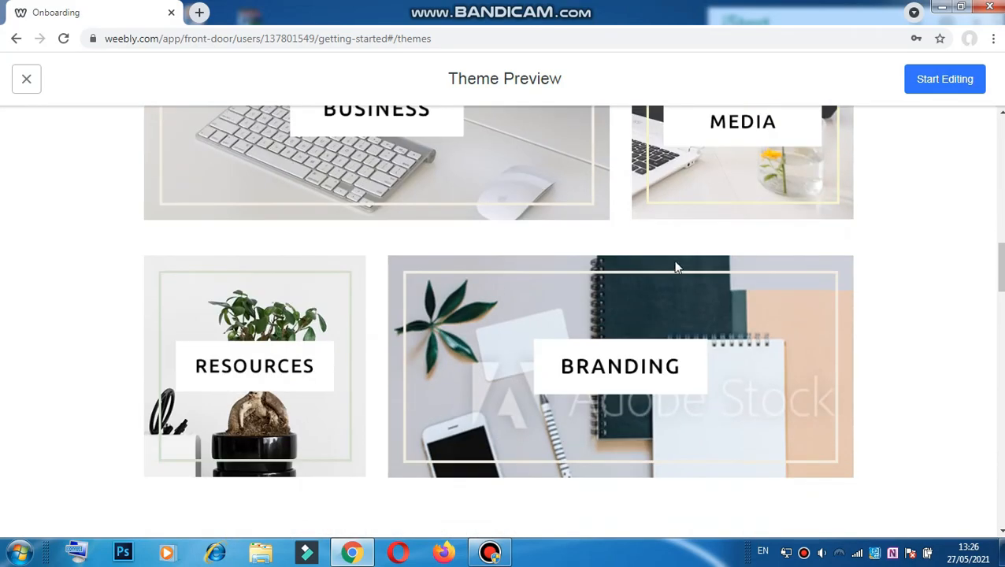
{"action": "scroll", "coordinate": [252, 350], "scroll_direction": "down", "scroll_amount": 8}
{"action": "scroll", "coordinate": [607, 398], "scroll_direction": "down", "scroll_amount": 5}
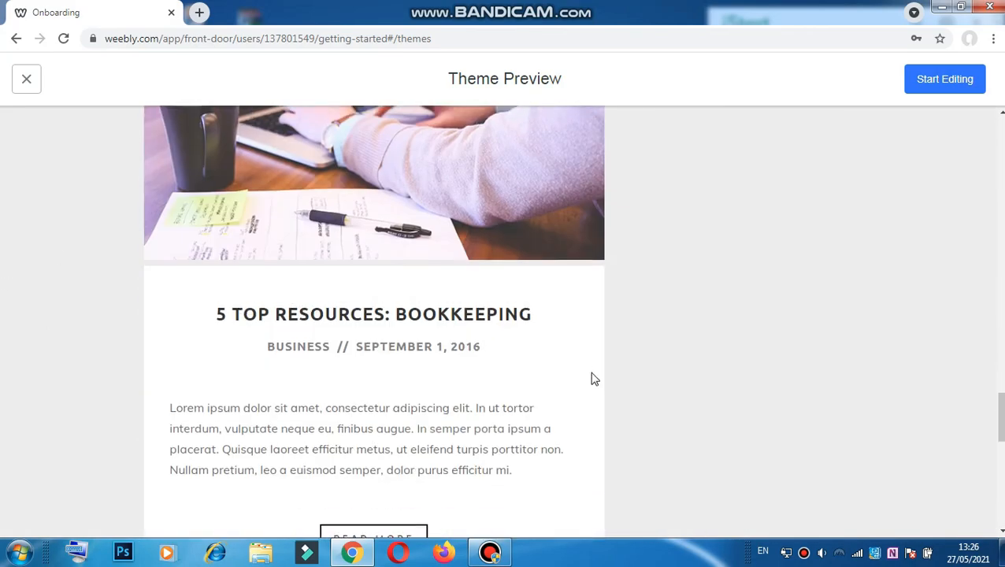
{"action": "scroll", "coordinate": [593, 377], "scroll_direction": "up", "scroll_amount": 11}
{"action": "scroll", "coordinate": [599, 363], "scroll_direction": "up", "scroll_amount": 15}
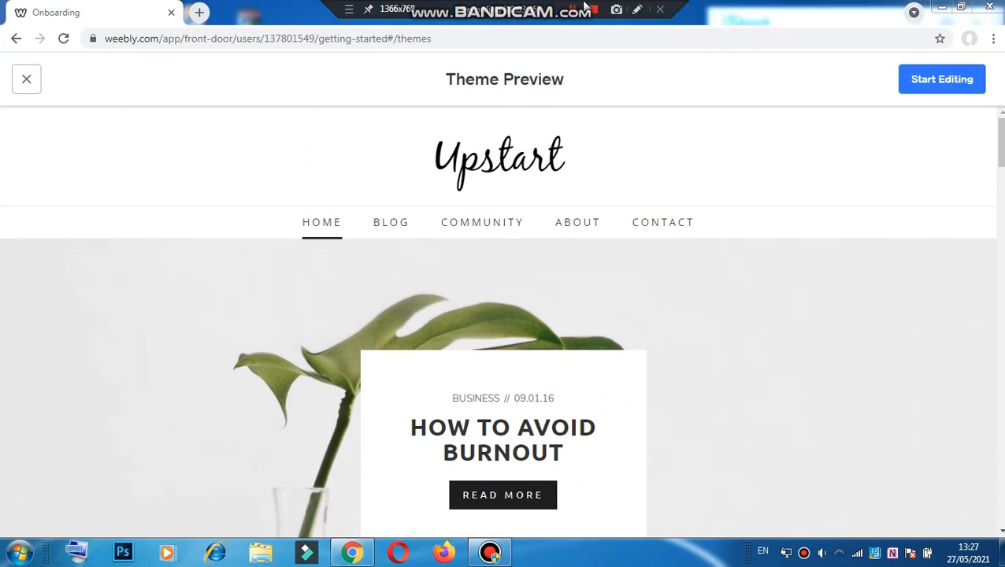
Step: Start editing with Upstart and claim the free subdomain wraiting.weebly.com
{"action": "left_click", "coordinate": [932, 84]}
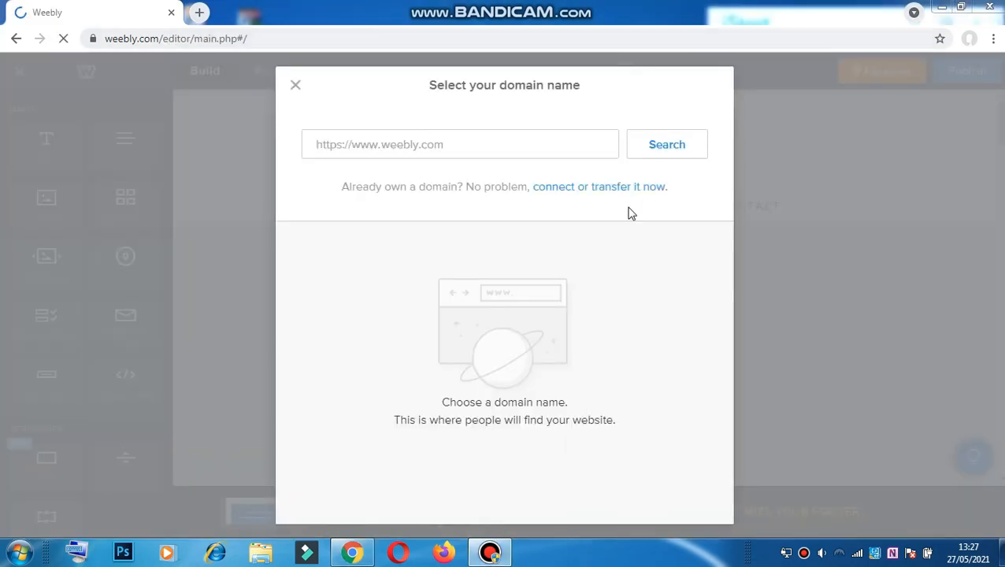
{"action": "left_click", "coordinate": [541, 142]}
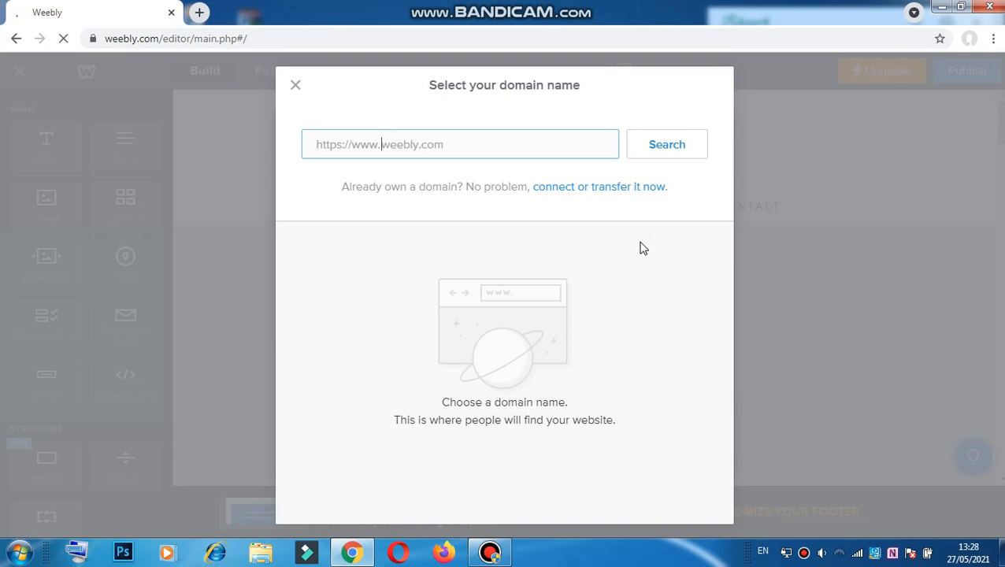
{"action": "type", "text": "wraiting"}
{"action": "left_click", "coordinate": [680, 156]}
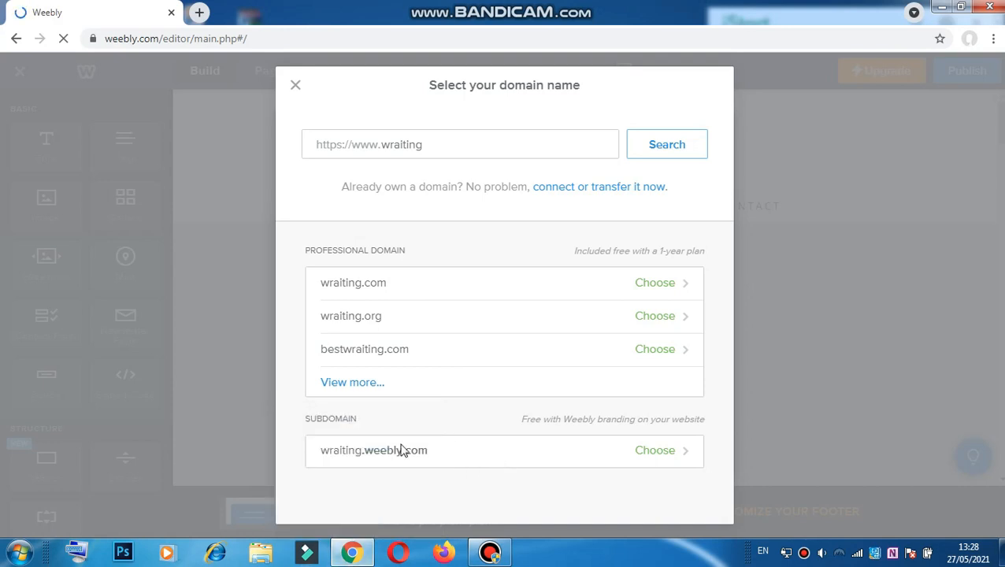
{"action": "left_click", "coordinate": [661, 451]}
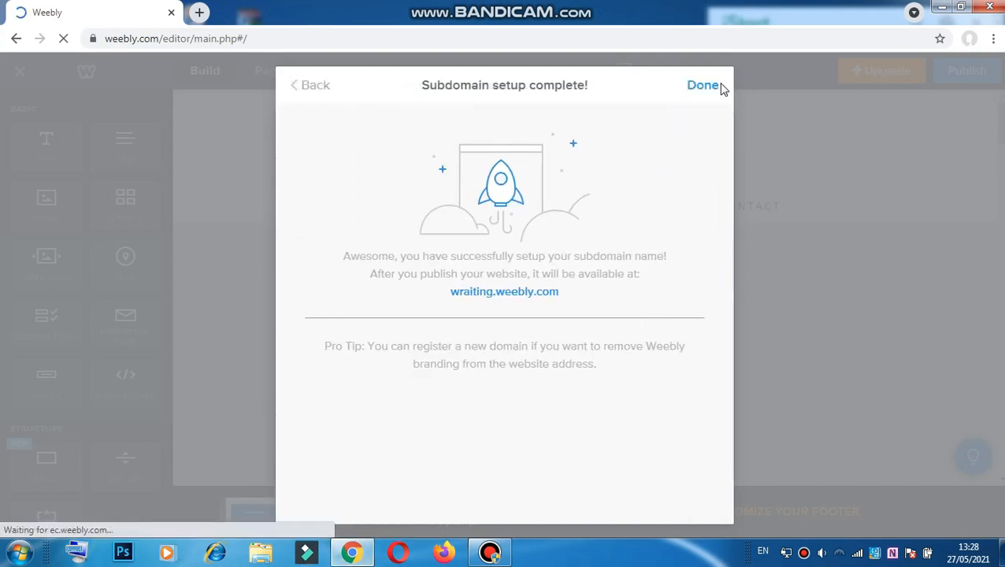
{"action": "left_click", "coordinate": [713, 85]}
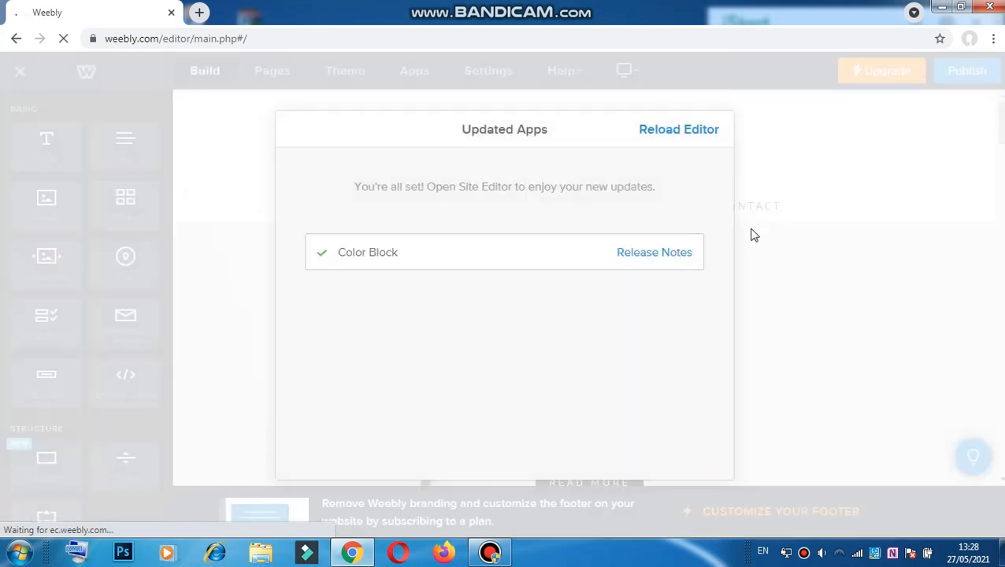
{"action": "left_click", "coordinate": [684, 130]}
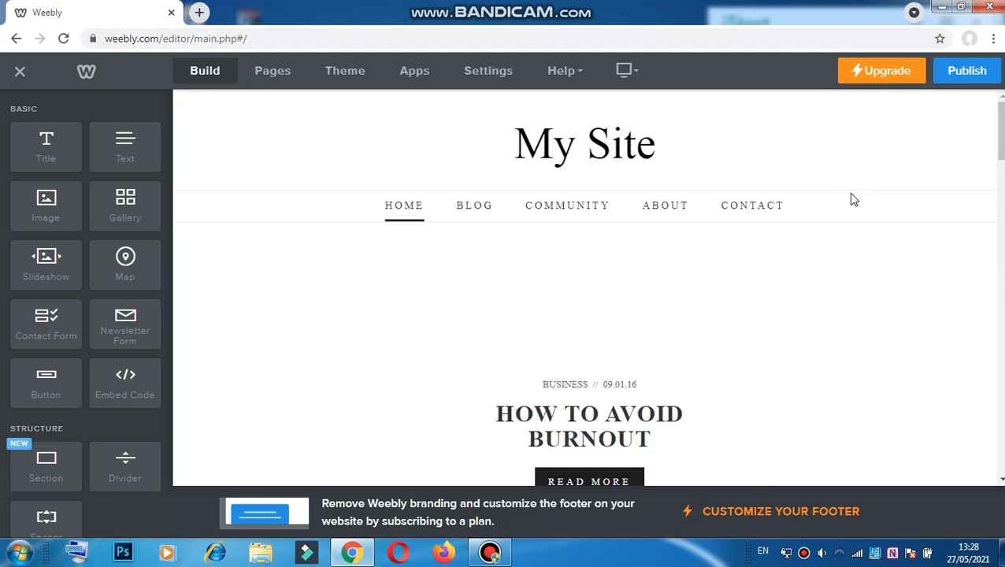
{"action": "scroll", "coordinate": [506, 201], "scroll_direction": "down", "scroll_amount": 1}
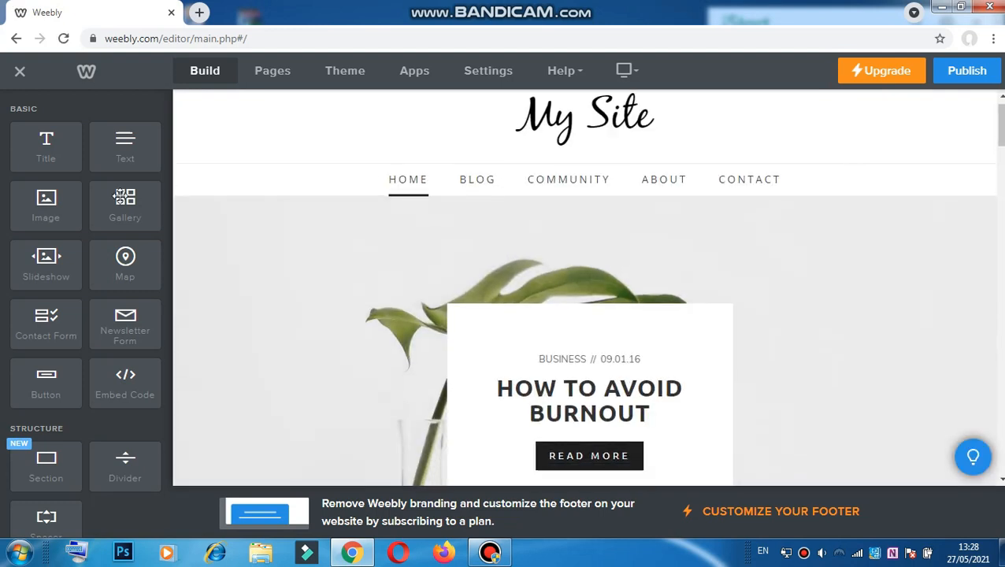
{"action": "scroll", "coordinate": [249, 126], "scroll_direction": "up", "scroll_amount": 1}
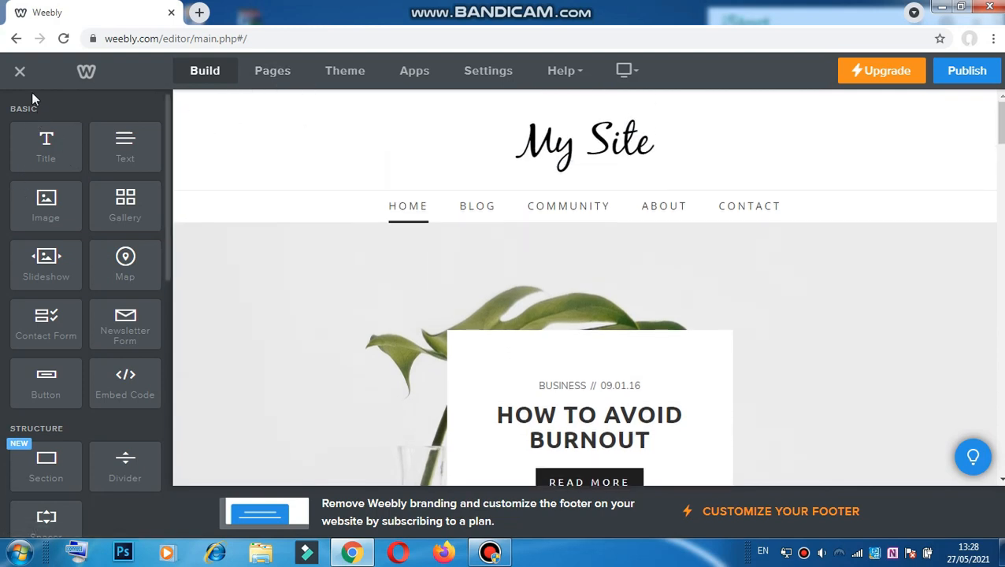
{"action": "left_click", "coordinate": [282, 74]}
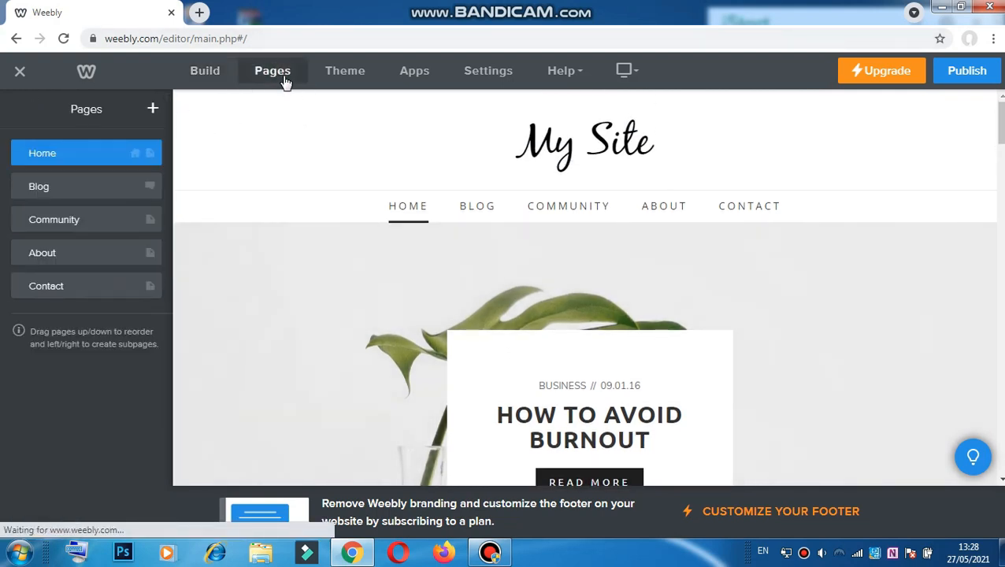
{"action": "left_click", "coordinate": [206, 72]}
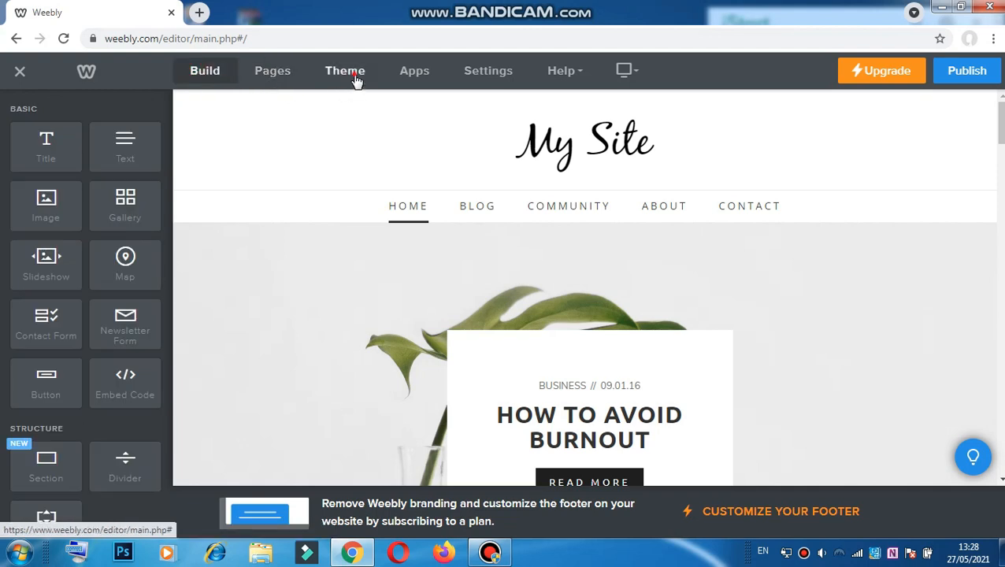
{"action": "left_click", "coordinate": [417, 79]}
{"action": "left_click", "coordinate": [15, 39]}
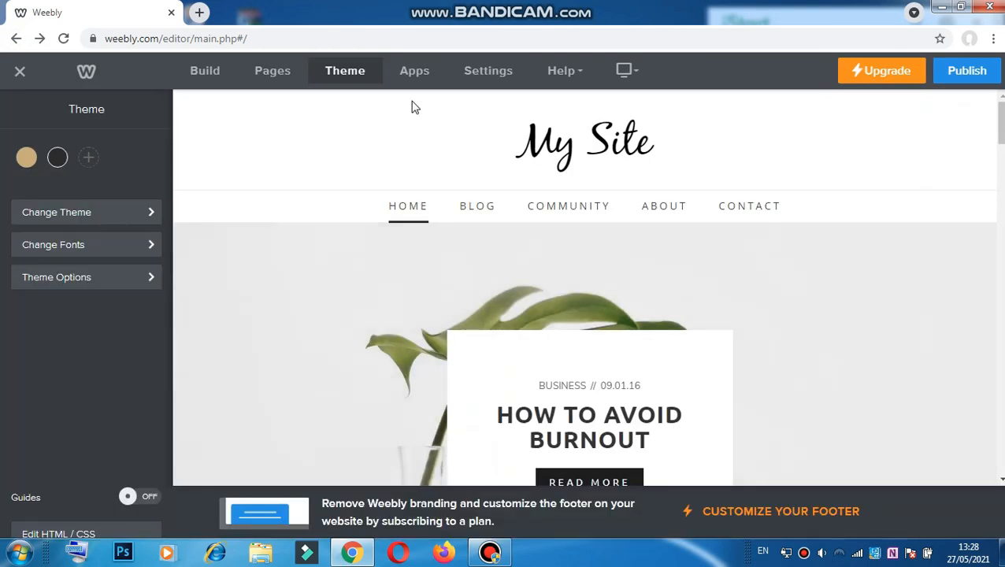
{"action": "left_click", "coordinate": [638, 88]}
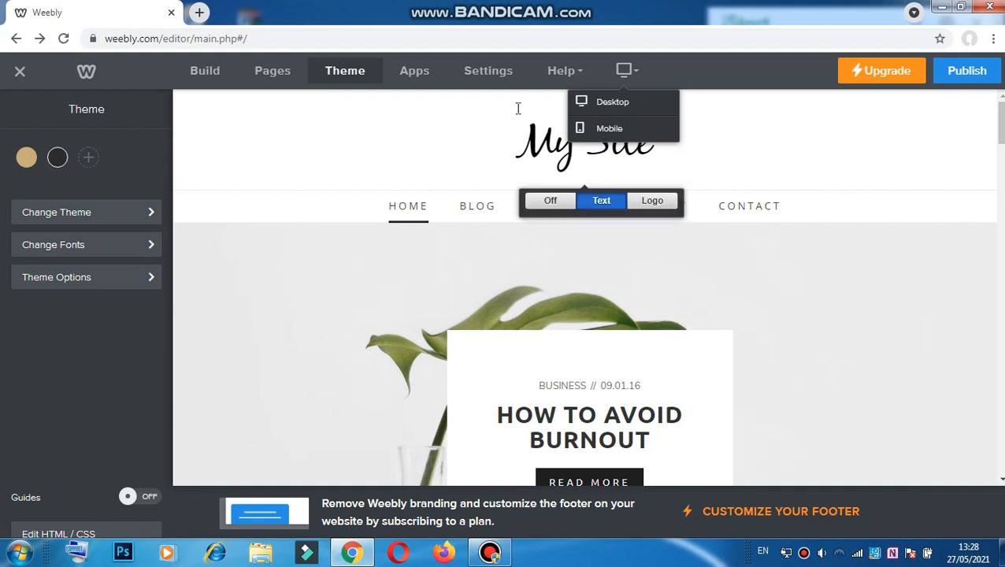
{"action": "left_click", "coordinate": [207, 73]}
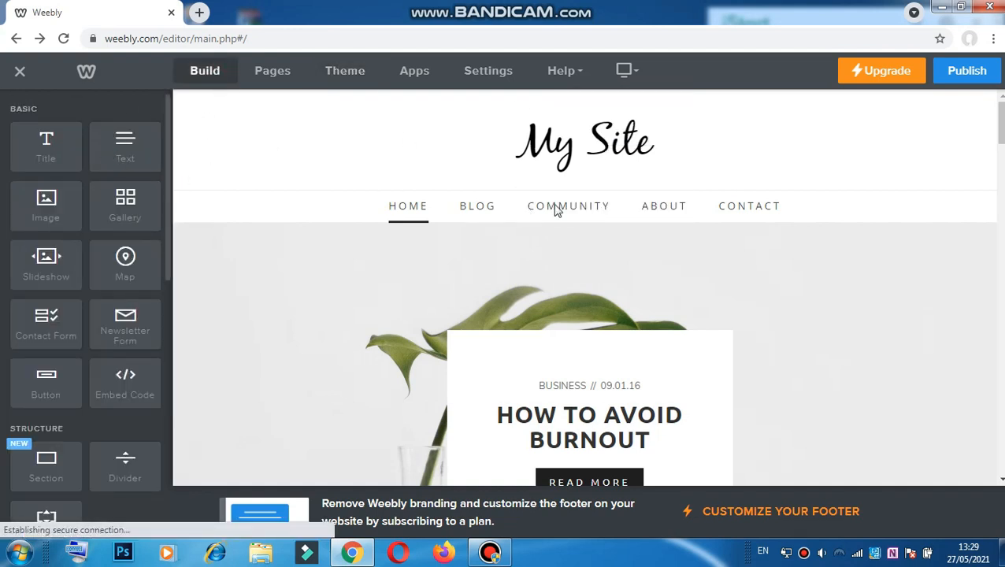
{"action": "left_click", "coordinate": [516, 130]}
{"action": "left_click", "coordinate": [660, 151]}
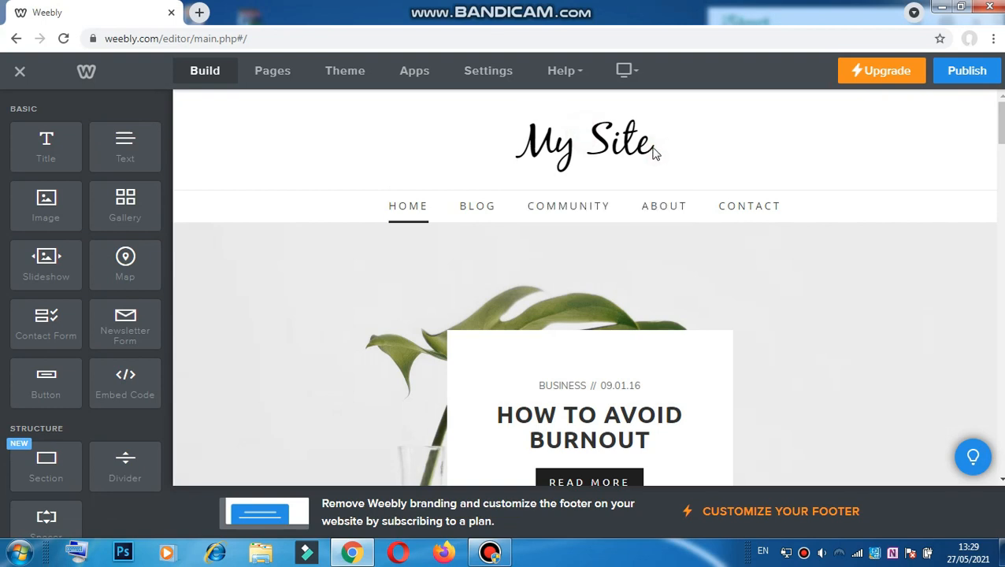
{"action": "left_click", "coordinate": [649, 145]}
Step: Replace the header title 'My Site' with 'Writing Class'
{"action": "triple_click", "coordinate": [520, 123]}
{"action": "left_click", "coordinate": [548, 132]}
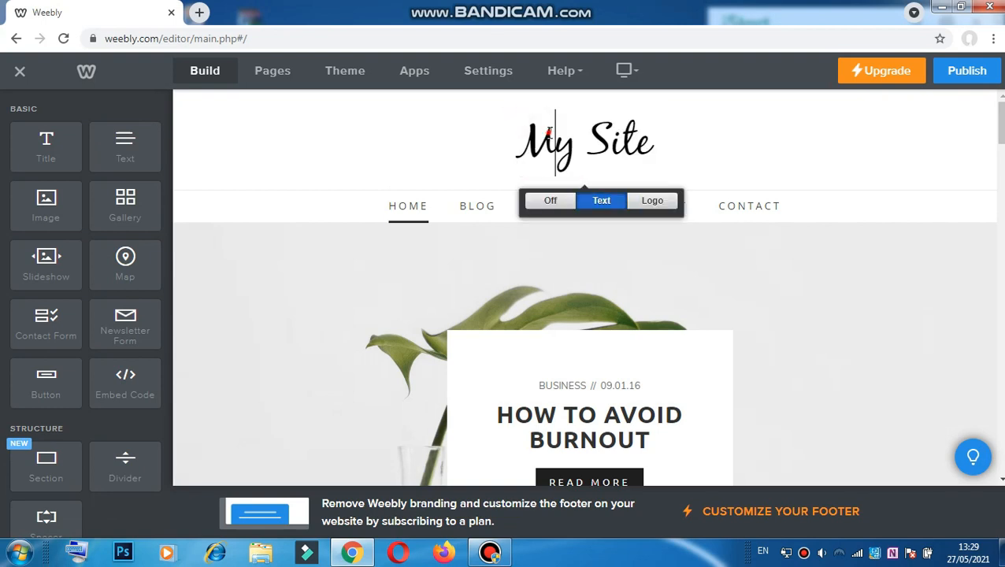
{"action": "double_click", "coordinate": [549, 132]}
{"action": "left_click", "coordinate": [549, 133]}
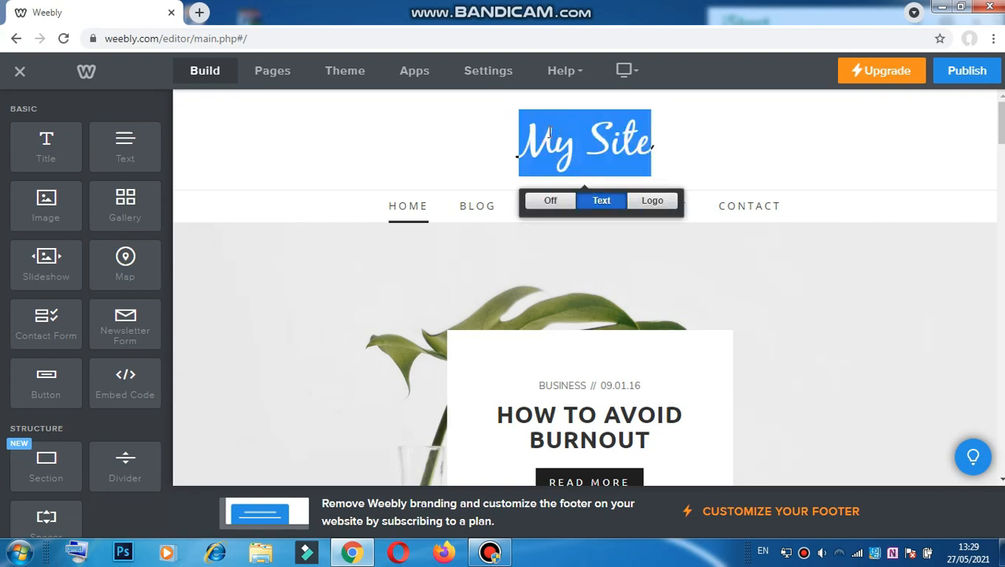
{"action": "type", "text": "W"}
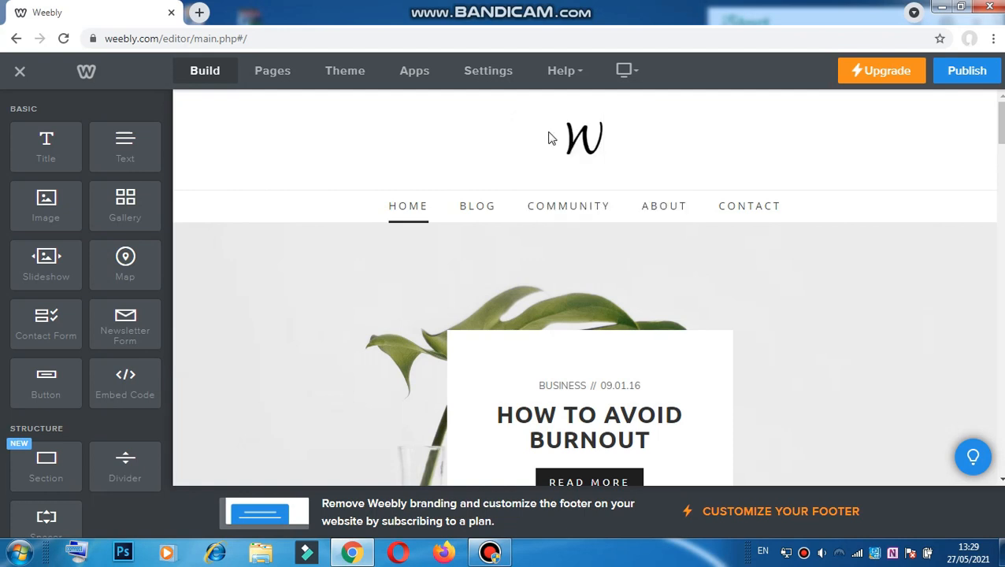
{"action": "type", "text": "riting "}
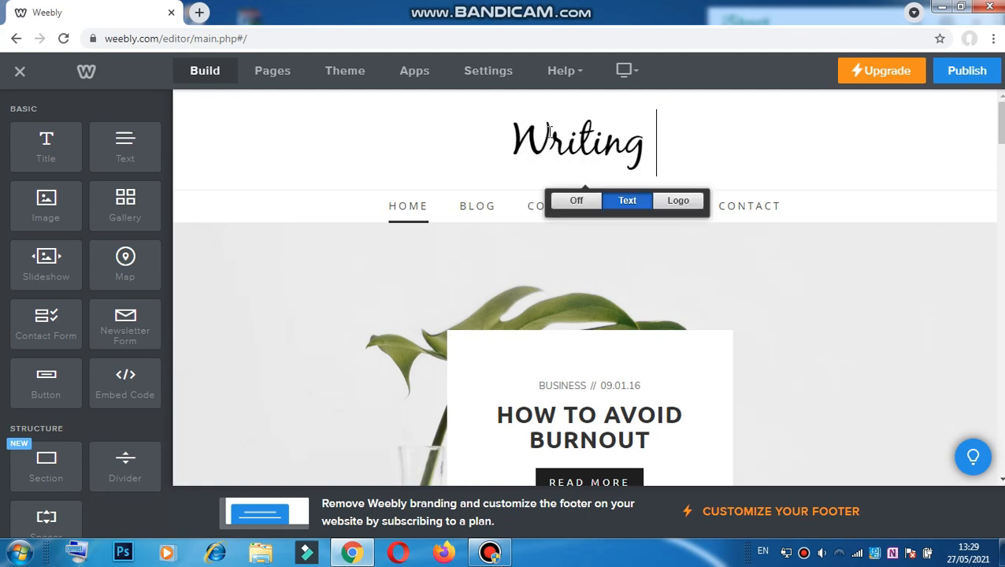
{"action": "type", "text": "Class"}
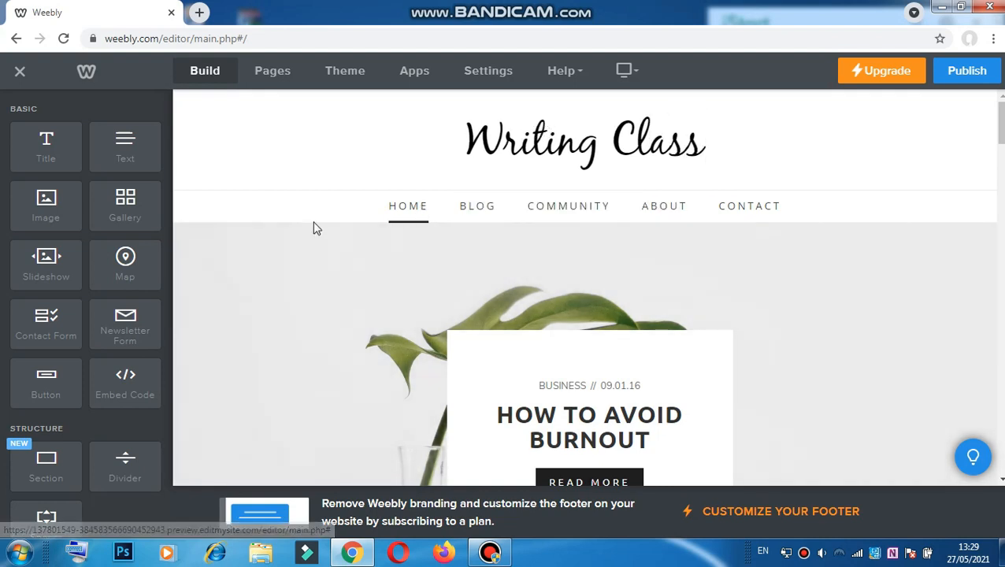
Step: Replace the featured heading 'HOW TO AVOID BURNOUT' with 'WRITING'
{"action": "scroll", "coordinate": [419, 275], "scroll_direction": "down", "scroll_amount": 2}
{"action": "left_click", "coordinate": [541, 272]}
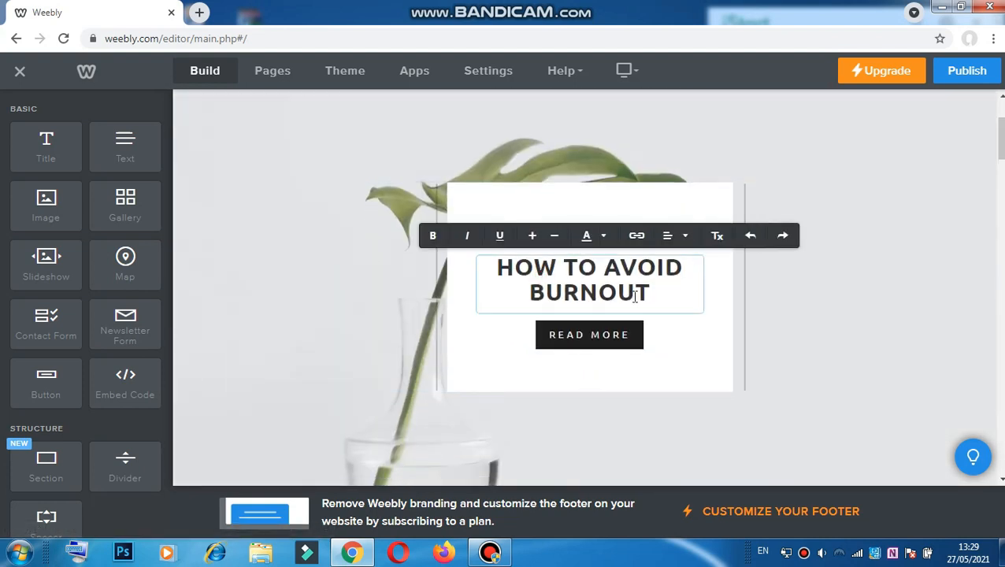
{"action": "left_click_drag", "start_coordinate": [588, 297], "coordinate": [460, 253]}
{"action": "scroll", "coordinate": [382, 233], "scroll_direction": "up", "scroll_amount": 3}
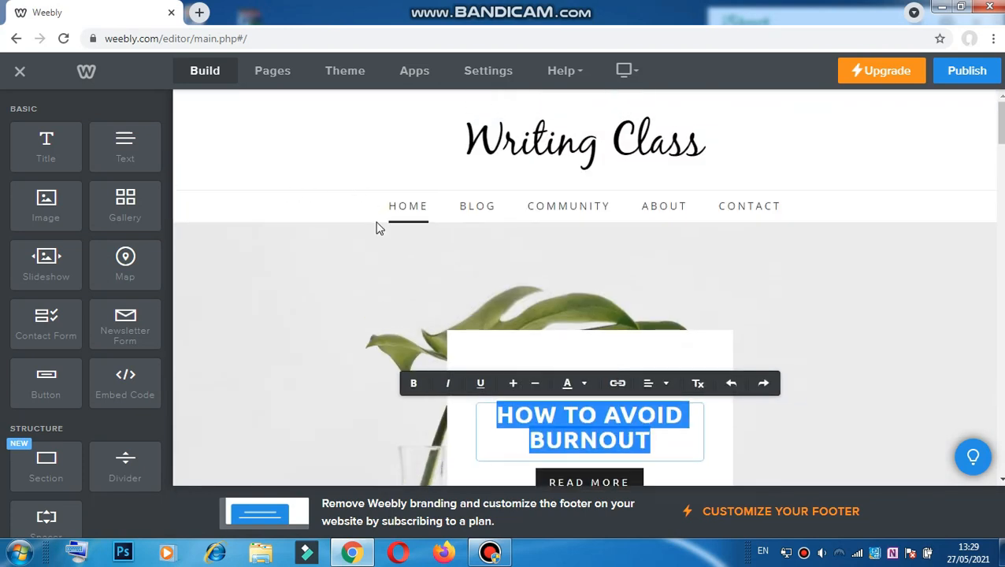
{"action": "scroll", "coordinate": [615, 354], "scroll_direction": "down", "scroll_amount": 3}
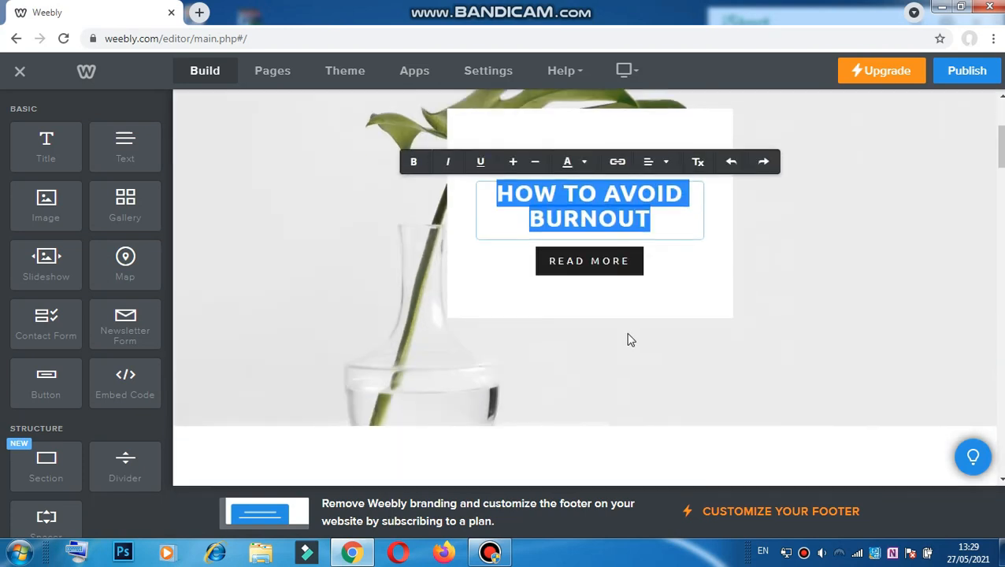
{"action": "type", "text": "WRITING"}
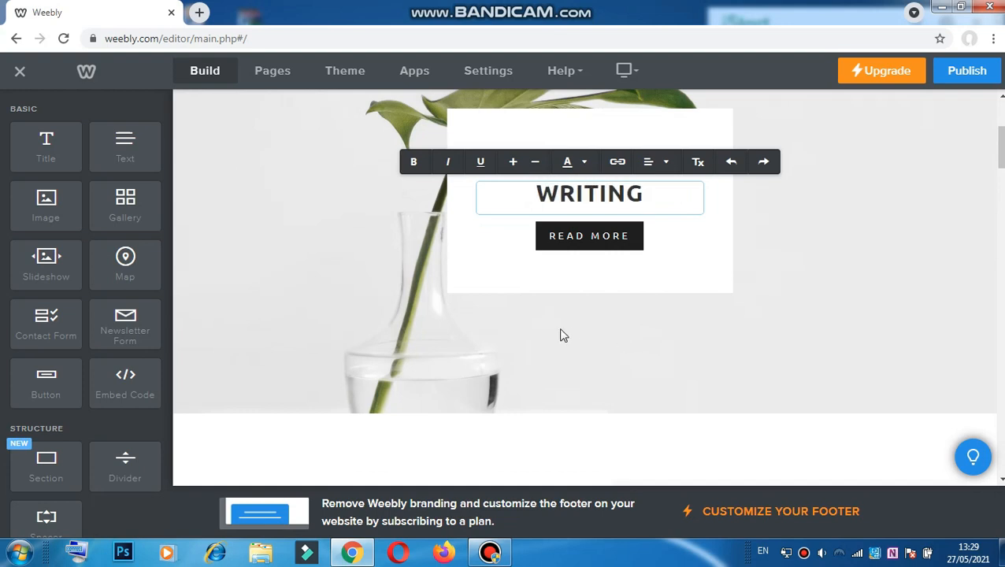
{"action": "left_click", "coordinate": [609, 240]}
Step: Switch the READ MORE button from solid black to the outlined style
{"action": "left_click", "coordinate": [610, 240]}
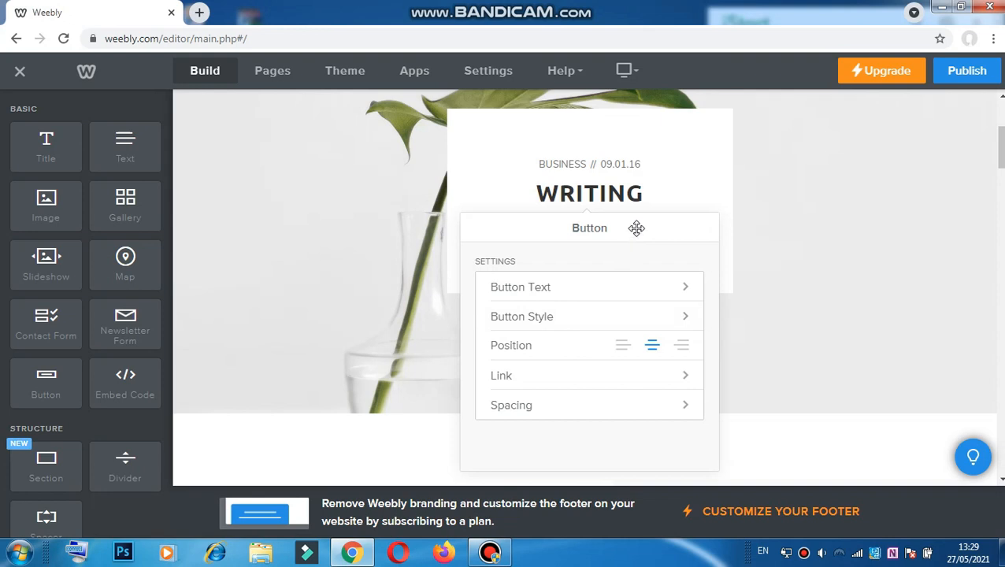
{"action": "left_click", "coordinate": [682, 291]}
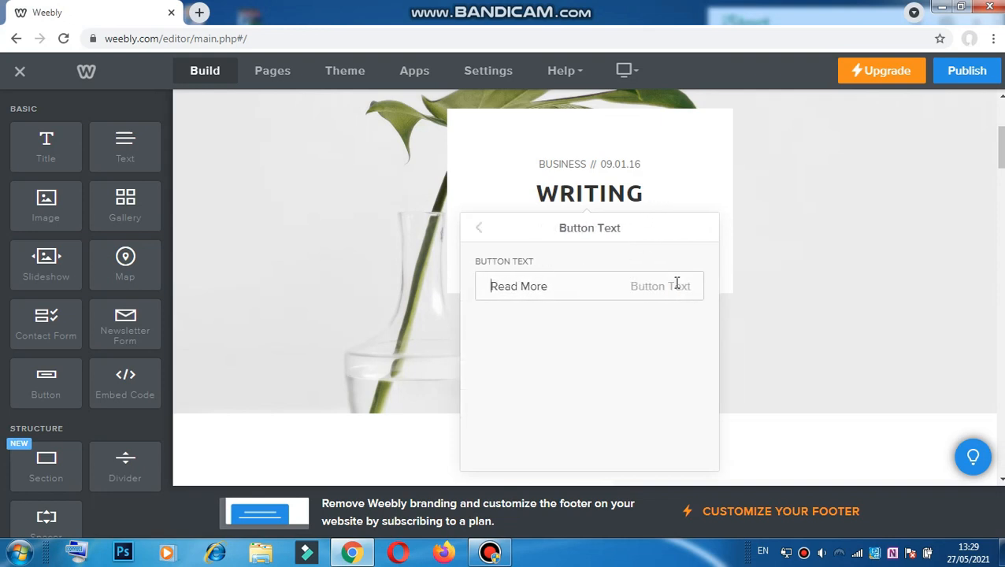
{"action": "triple_click", "coordinate": [646, 287]}
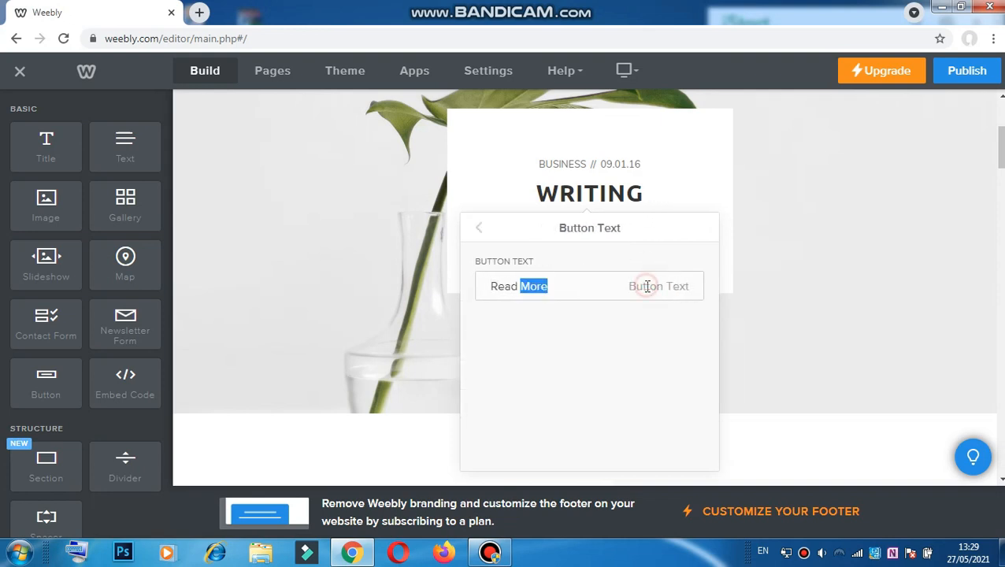
{"action": "left_click", "coordinate": [479, 228]}
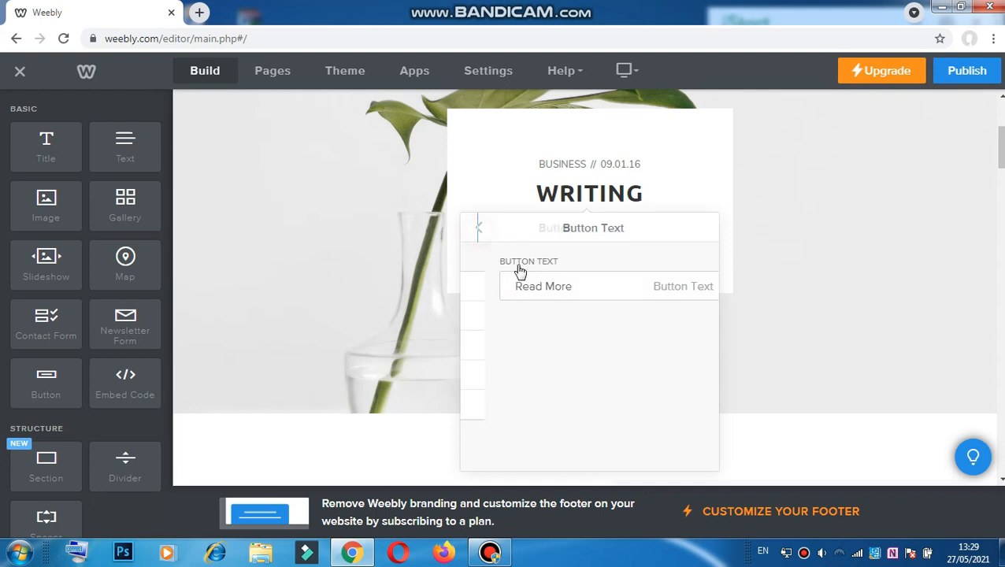
{"action": "left_click", "coordinate": [566, 318]}
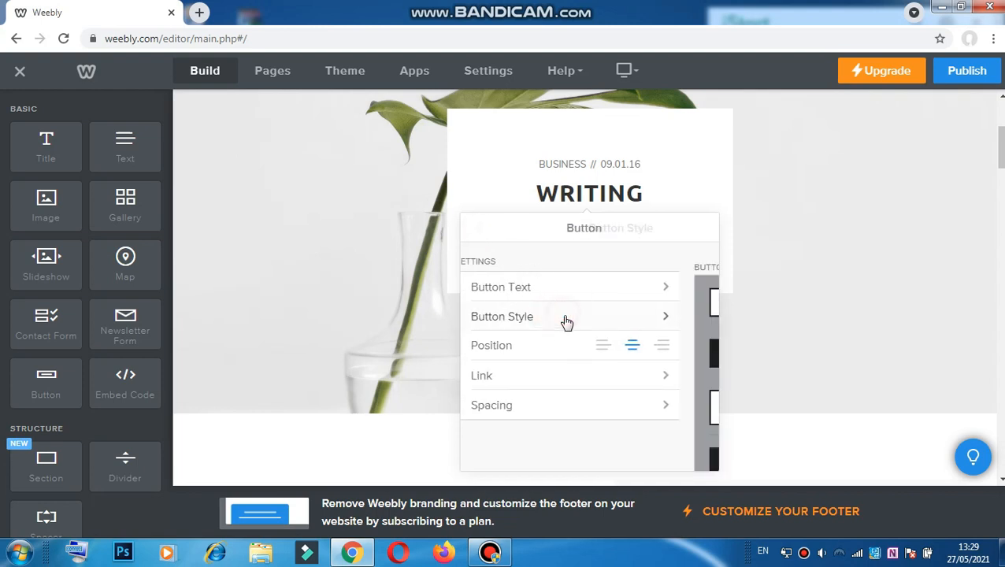
{"action": "scroll", "coordinate": [601, 394], "scroll_direction": "down", "scroll_amount": 1}
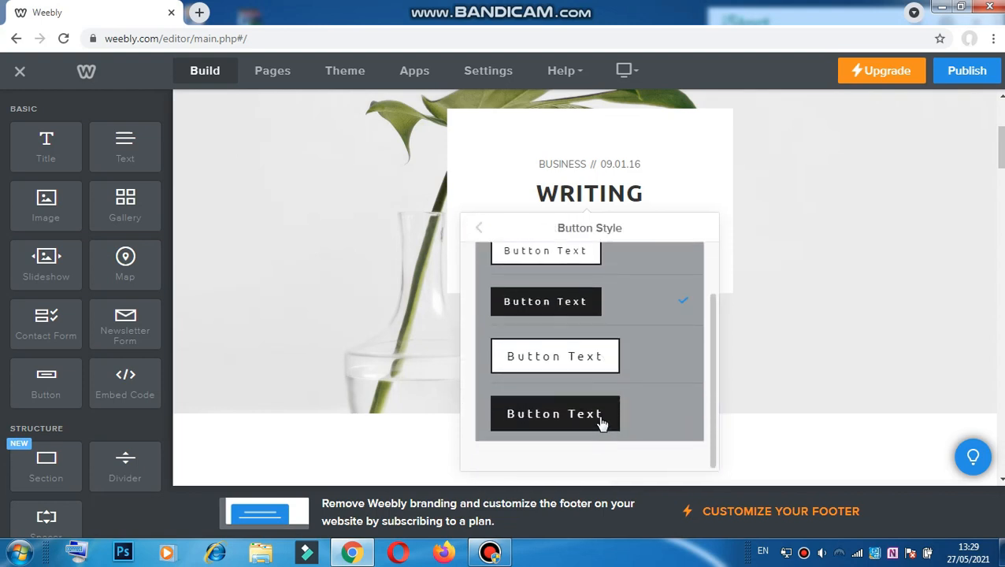
{"action": "left_click", "coordinate": [580, 359]}
{"action": "left_click", "coordinate": [466, 212]}
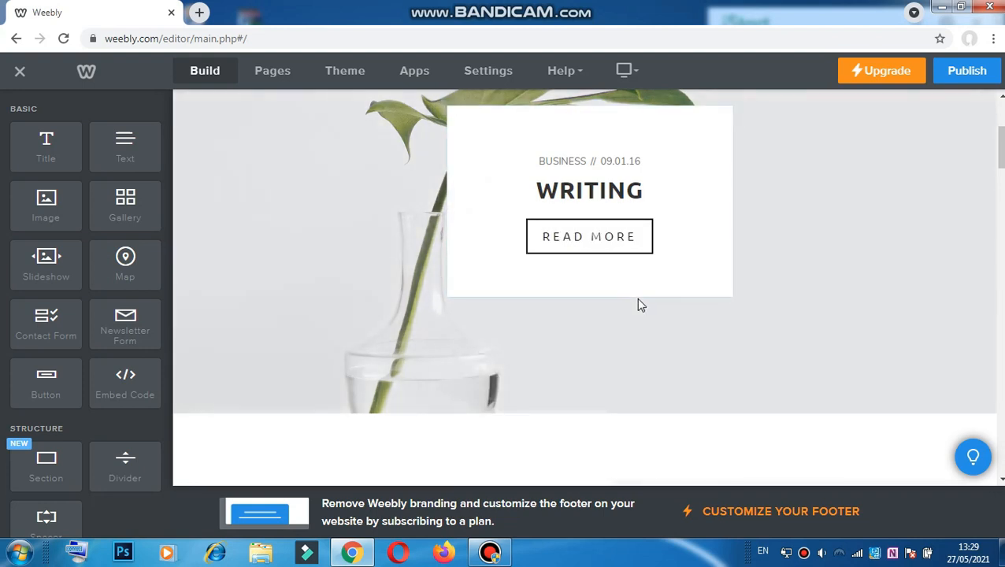
Step: Raise the white card's Color Block transparency so the plant photo shows through
{"action": "left_click", "coordinate": [717, 237]}
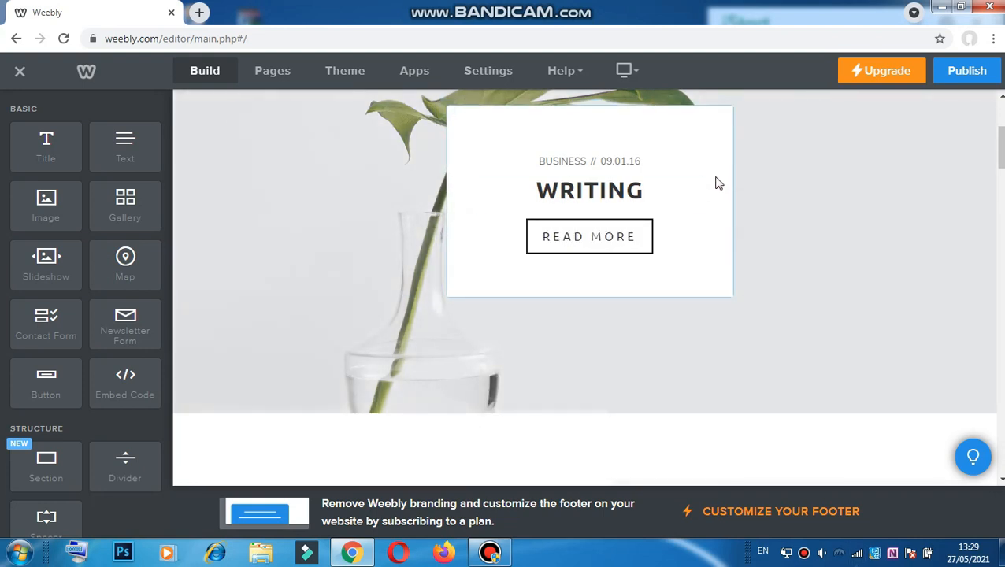
{"action": "mouse_move", "coordinate": [665, 316]}
{"action": "left_mouse_down"}
{"action": "mouse_move", "coordinate": [601, 318]}
{"action": "mouse_move", "coordinate": [657, 318]}
{"action": "left_mouse_up"}
{"action": "scroll", "coordinate": [656, 397], "scroll_direction": "down", "scroll_amount": 3}
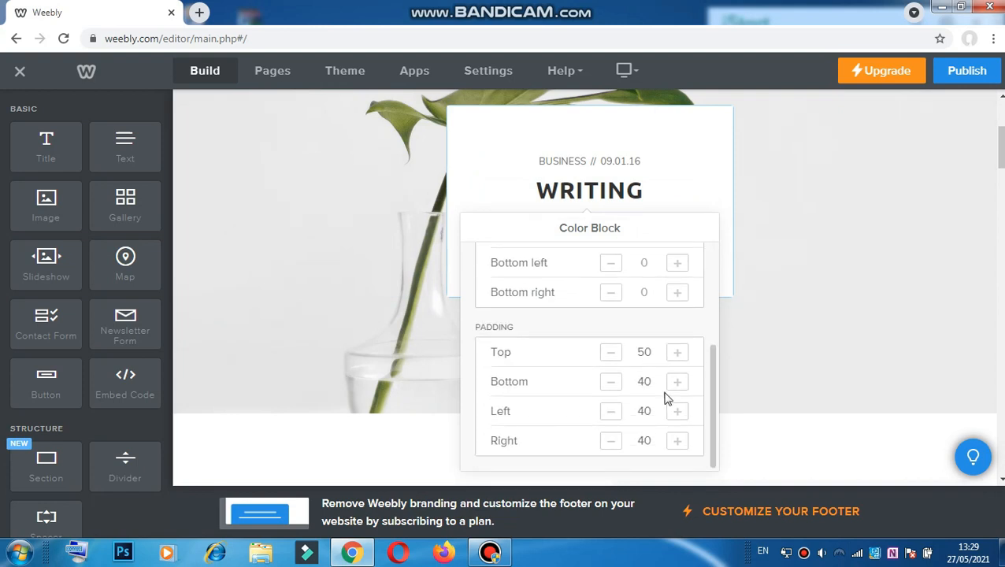
{"action": "left_click", "coordinate": [374, 141]}
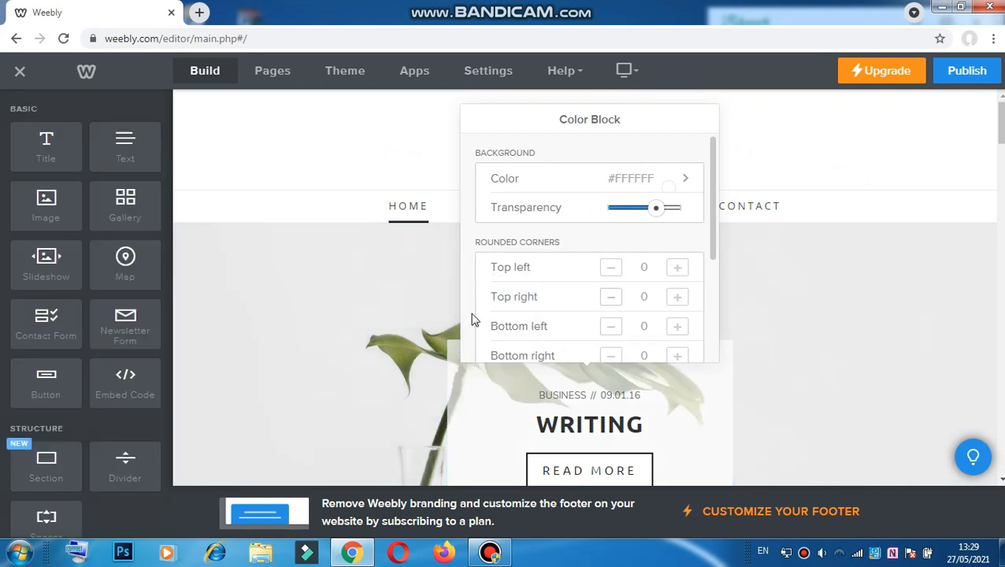
{"action": "left_click", "coordinate": [409, 289]}
Step: Open the plant background image behind the WRITING banner in the Image Editor
{"action": "right_click", "coordinate": [415, 289]}
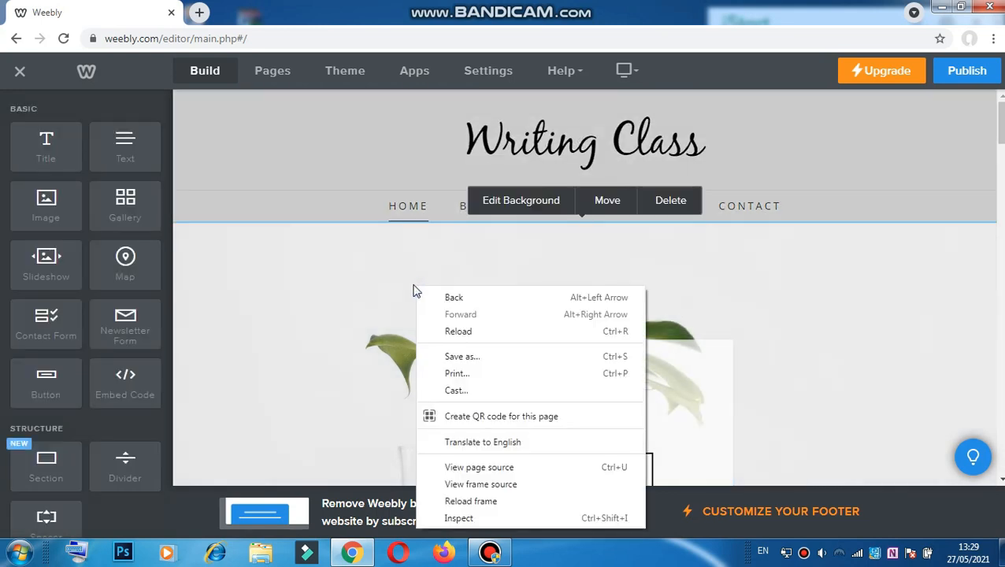
{"action": "left_click", "coordinate": [498, 200]}
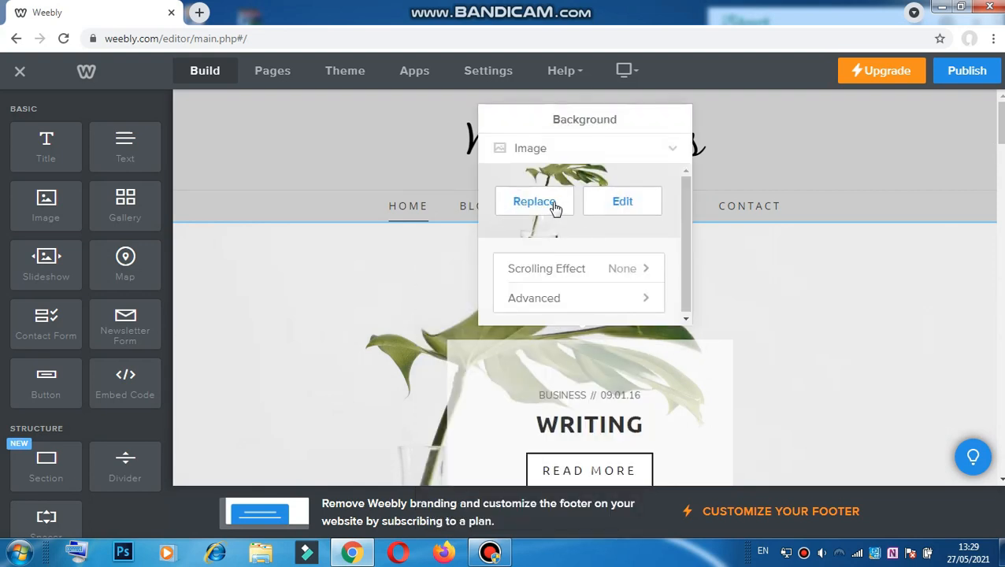
{"action": "left_click", "coordinate": [632, 201]}
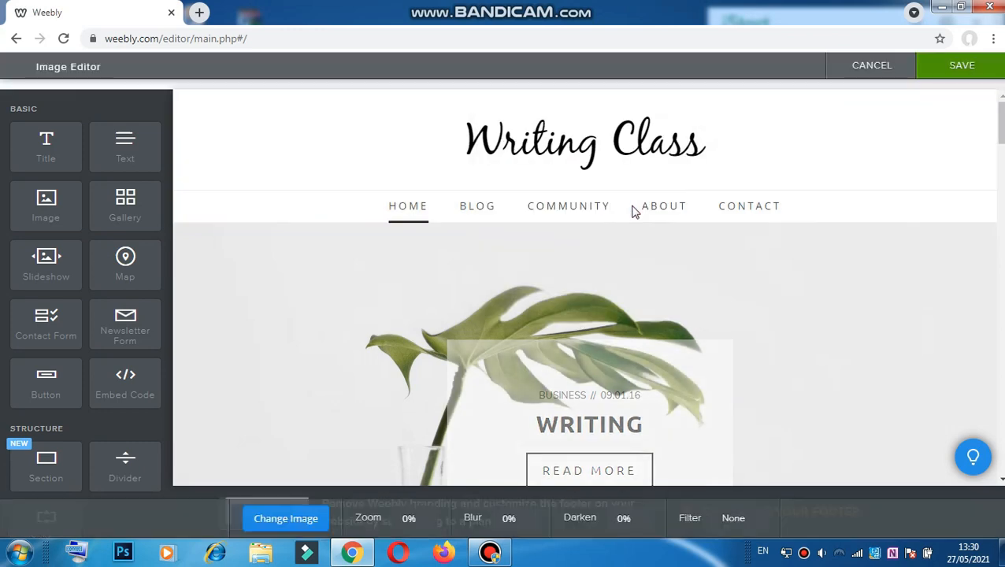
{"action": "scroll", "coordinate": [630, 224], "scroll_direction": "down", "scroll_amount": 5}
{"action": "scroll", "coordinate": [624, 271], "scroll_direction": "up", "scroll_amount": 2}
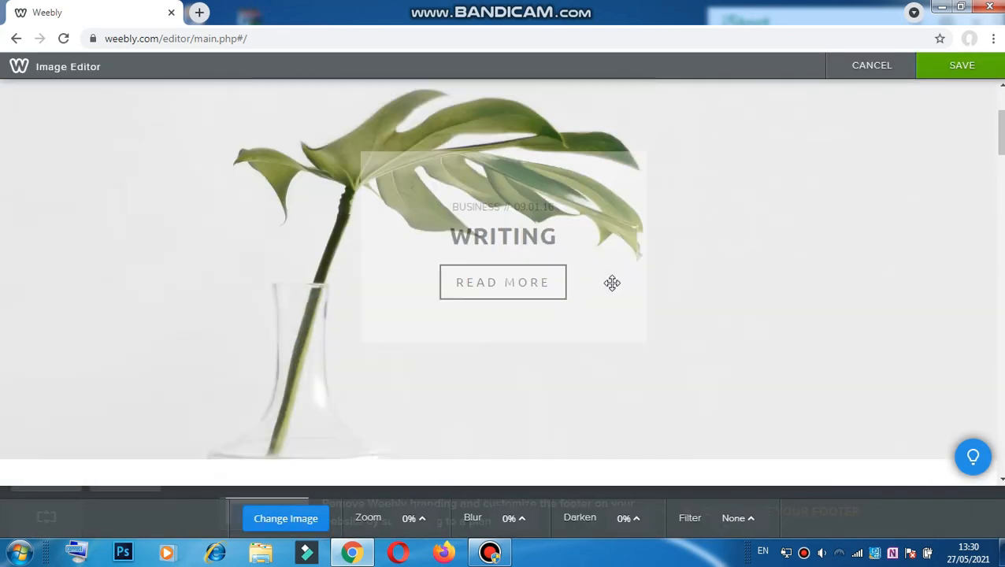
{"action": "scroll", "coordinate": [390, 261], "scroll_direction": "up", "scroll_amount": 2}
{"action": "right_click", "coordinate": [423, 270]}
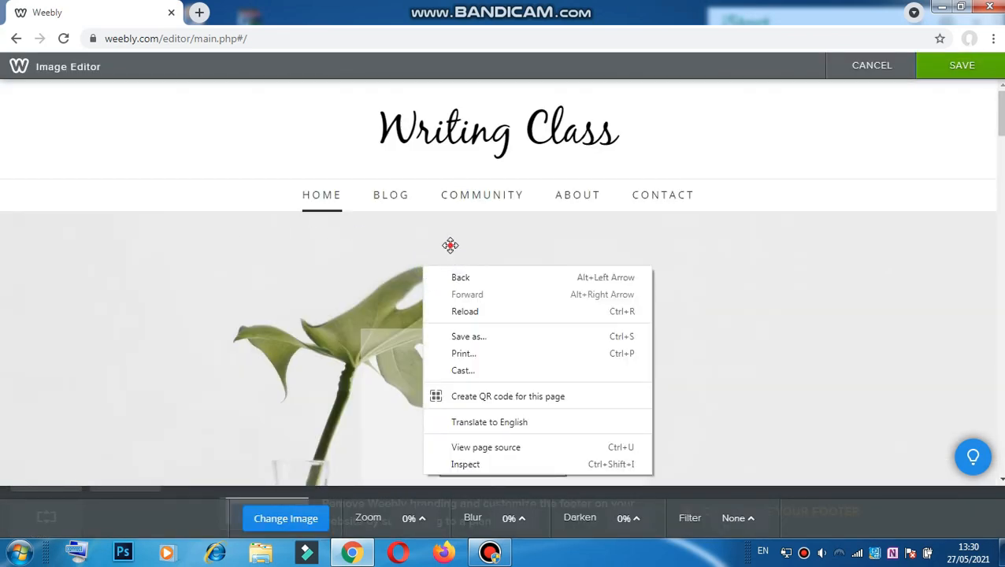
{"action": "left_click", "coordinate": [449, 245]}
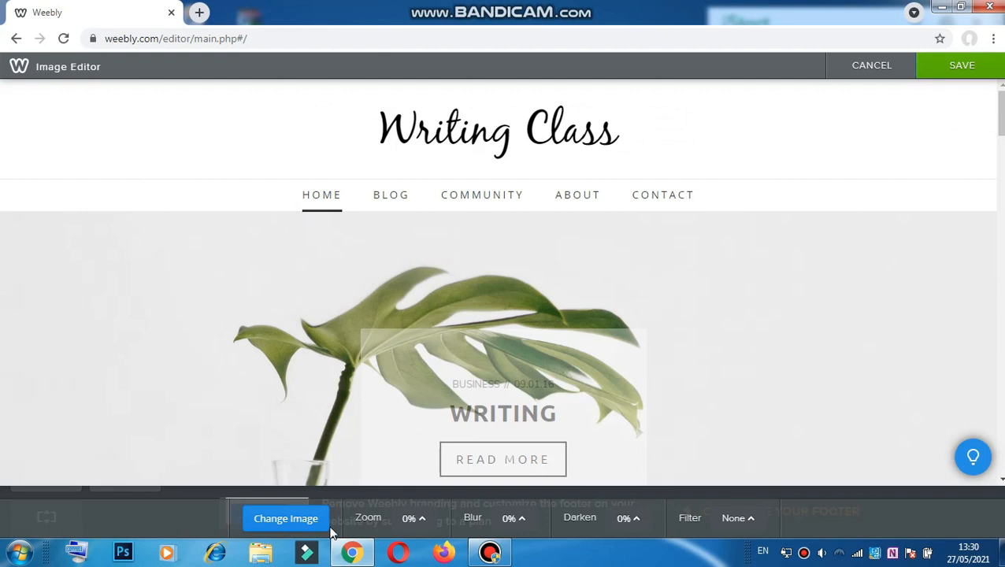
Step: Swap in the sunset cyclists photo as the banner background and save
{"action": "left_click", "coordinate": [304, 521]}
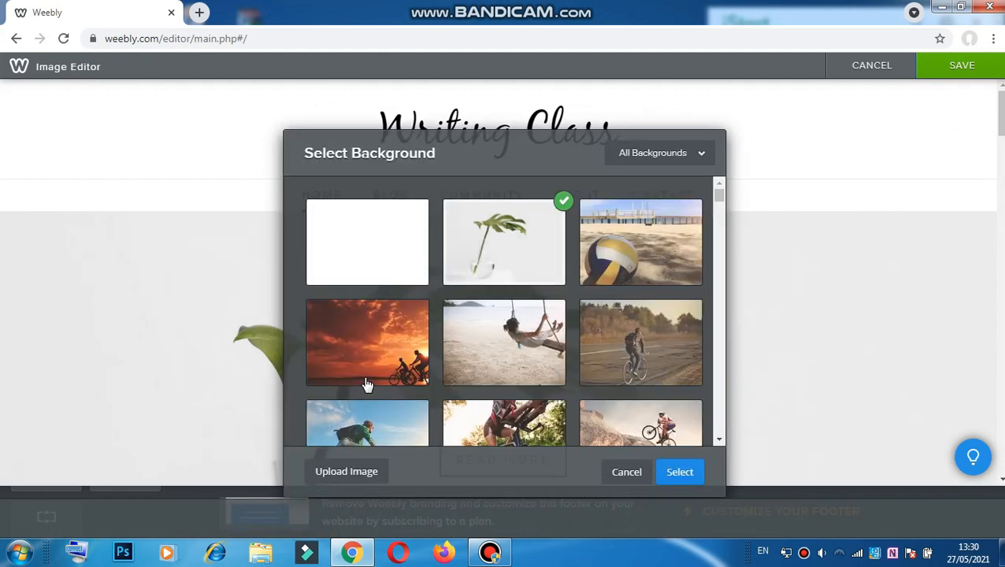
{"action": "left_click", "coordinate": [367, 383]}
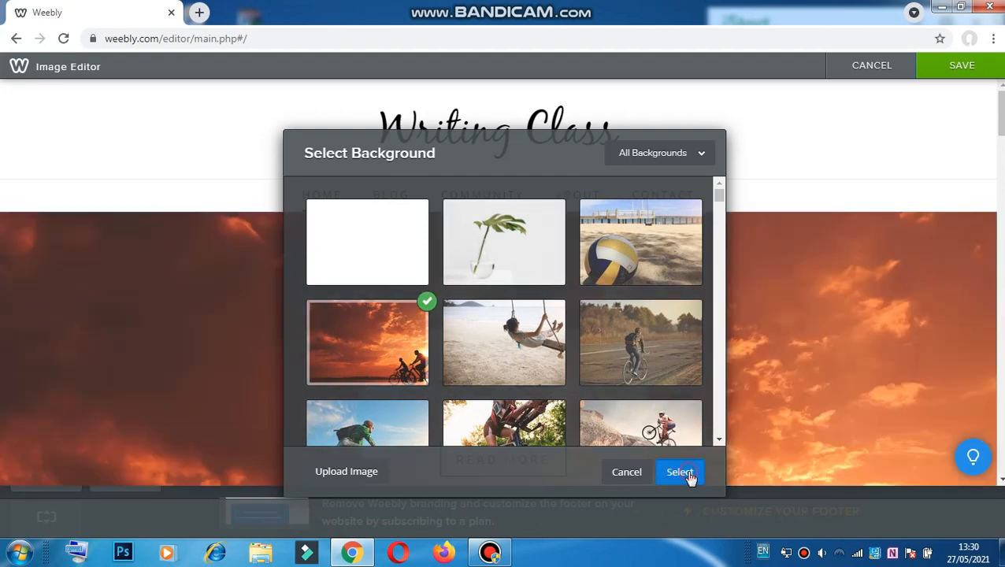
{"action": "left_click", "coordinate": [688, 472]}
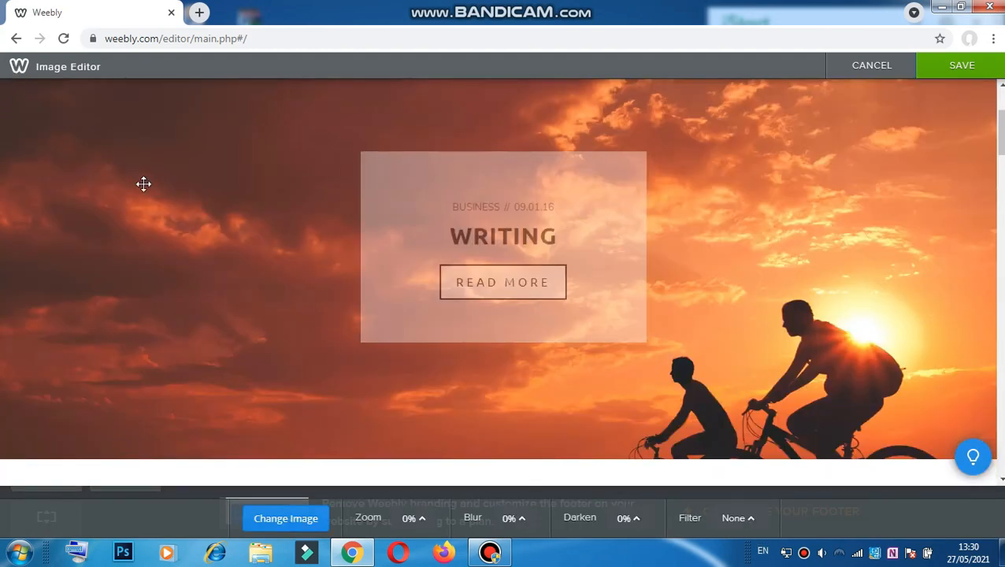
{"action": "scroll", "coordinate": [339, 260], "scroll_direction": "down", "scroll_amount": 5}
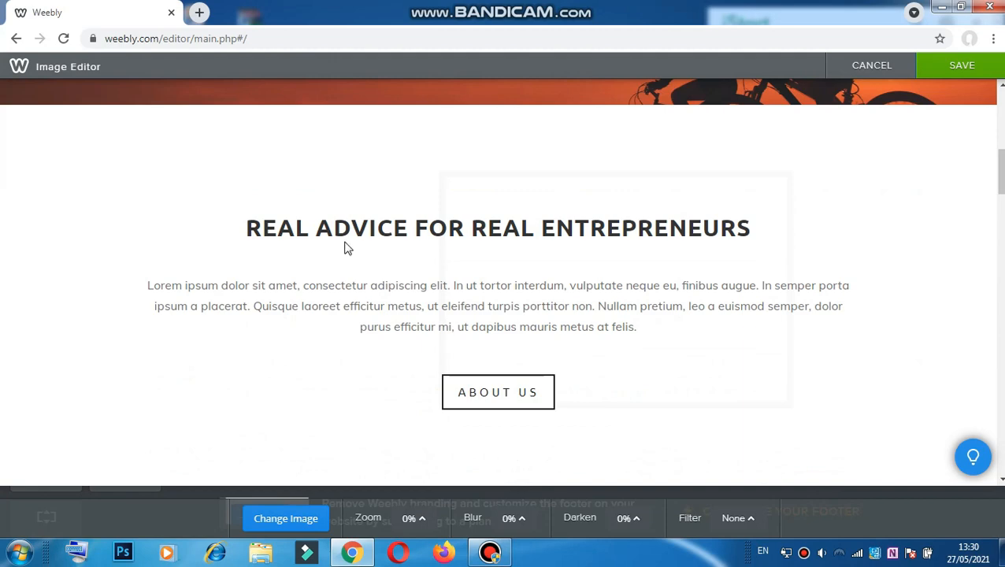
{"action": "scroll", "coordinate": [407, 299], "scroll_direction": "down", "scroll_amount": 5}
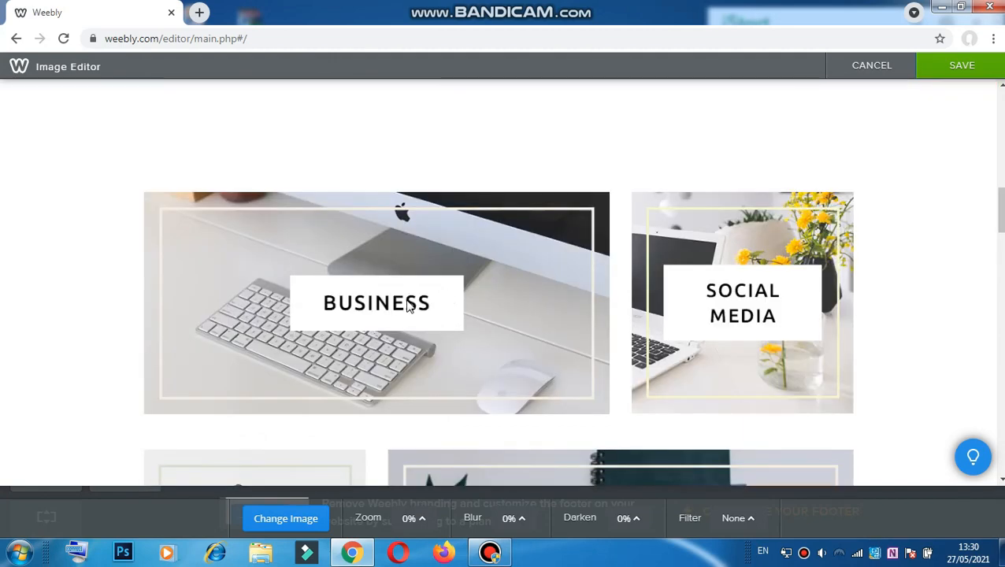
{"action": "scroll", "coordinate": [616, 335], "scroll_direction": "up", "scroll_amount": 10}
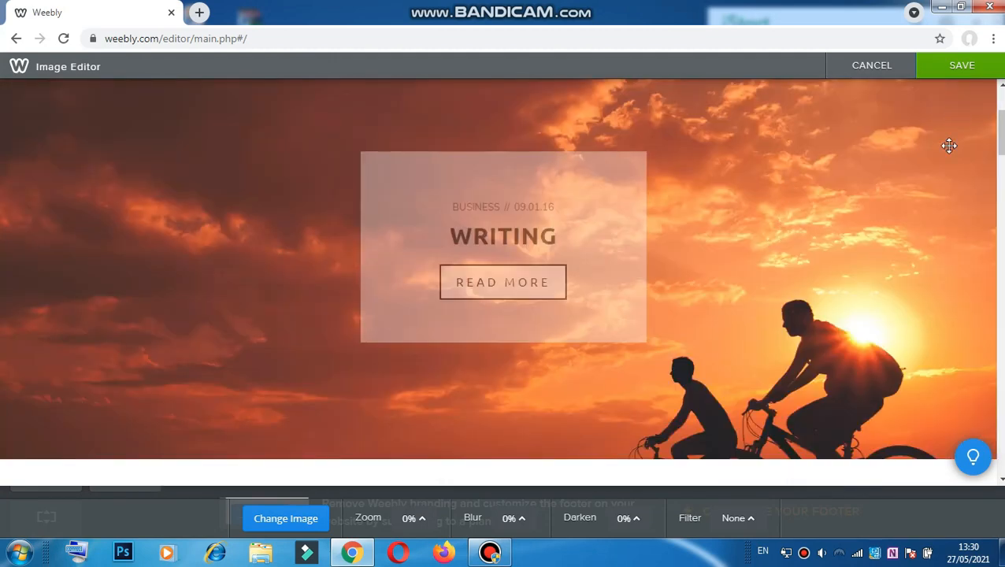
{"action": "left_click", "coordinate": [961, 65]}
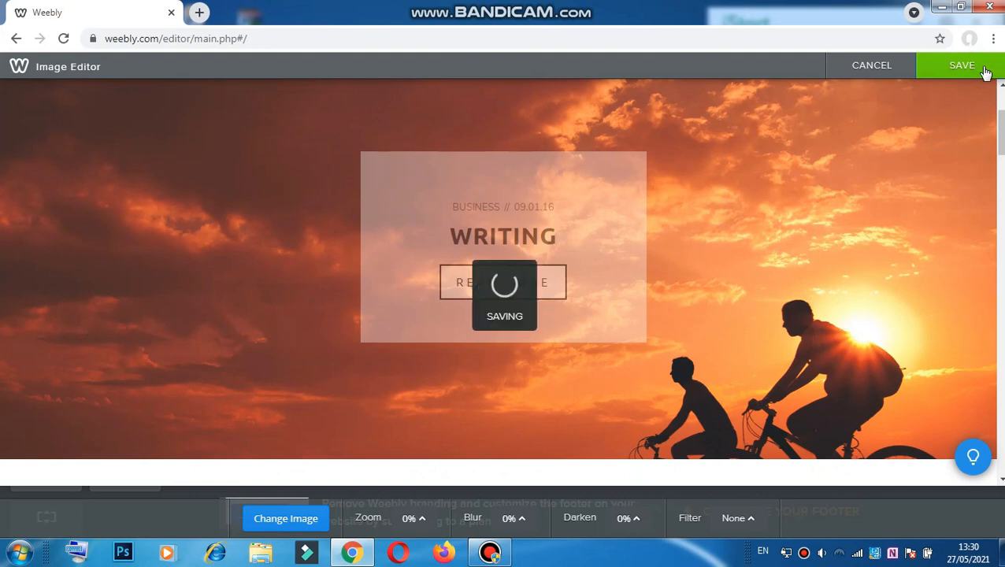
{"action": "scroll", "coordinate": [913, 236], "scroll_direction": "down", "scroll_amount": 5}
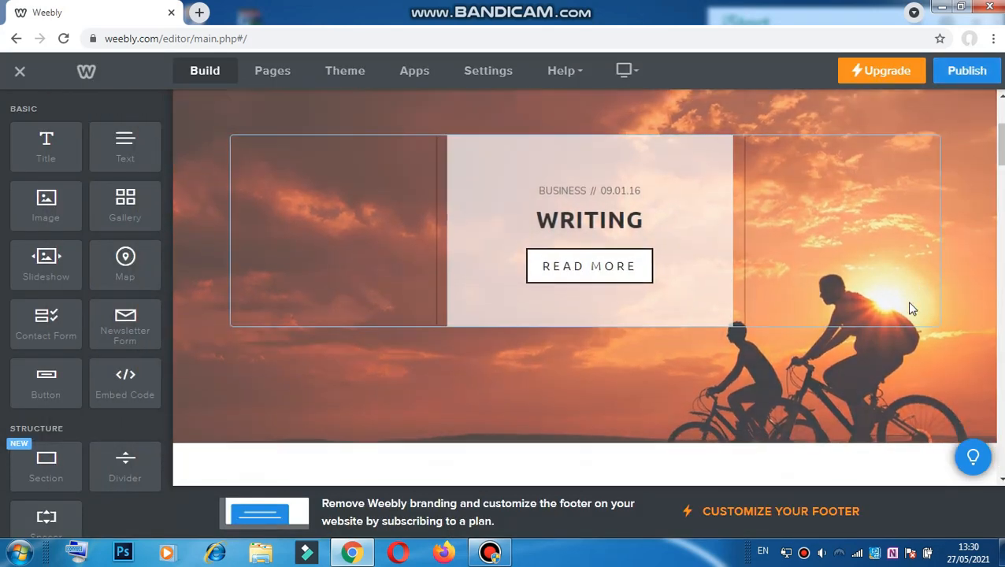
Step: Switch the editor to the BLOG page, which has no posts and an Author/Archives/Categories sidebar
{"action": "left_click", "coordinate": [526, 222]}
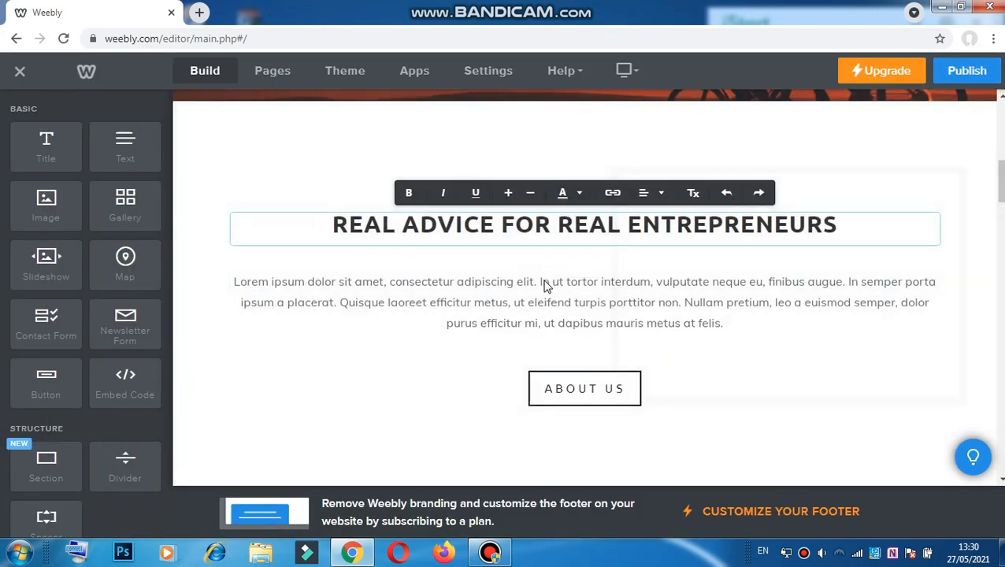
{"action": "scroll", "coordinate": [545, 284], "scroll_direction": "down", "scroll_amount": 6}
{"action": "scroll", "coordinate": [550, 284], "scroll_direction": "up", "scroll_amount": 10}
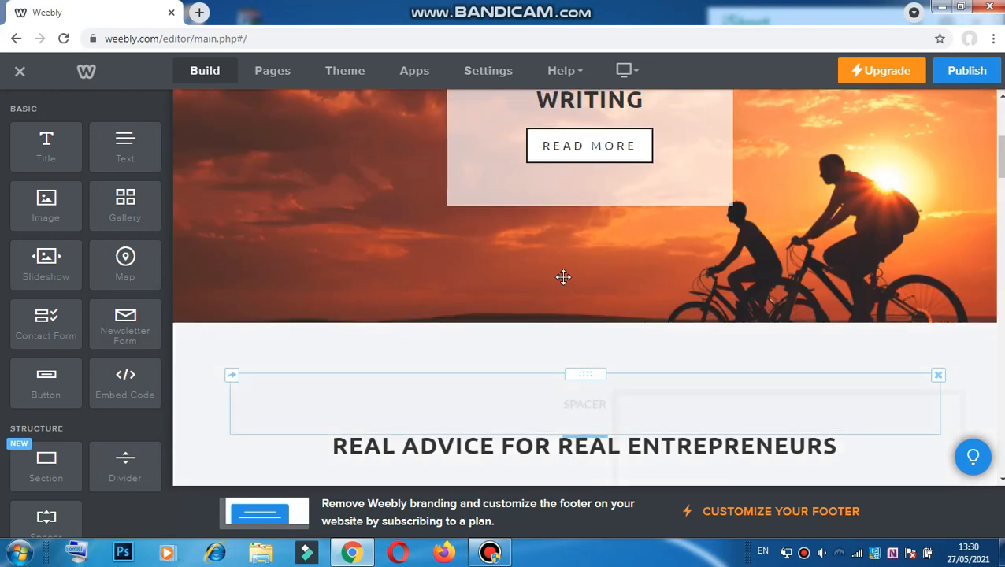
{"action": "left_click", "coordinate": [480, 211]}
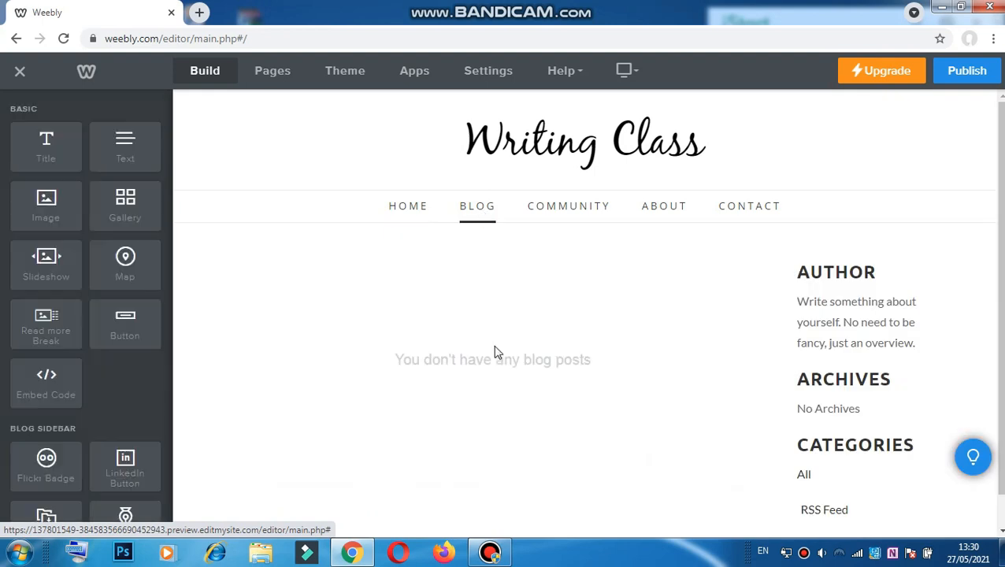
{"action": "scroll", "coordinate": [431, 306], "scroll_direction": "down", "scroll_amount": 1}
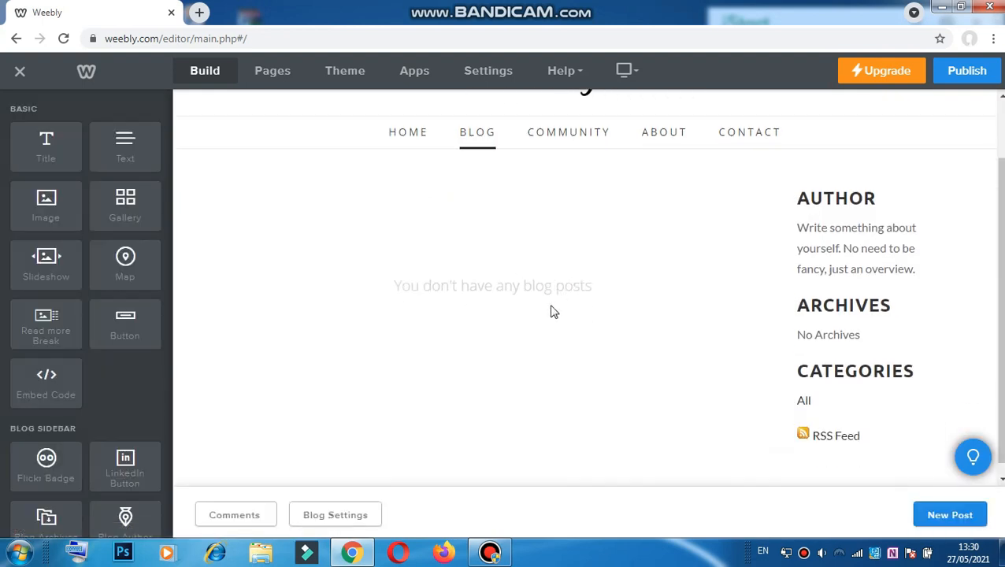
{"action": "scroll", "coordinate": [675, 399], "scroll_direction": "up", "scroll_amount": 1}
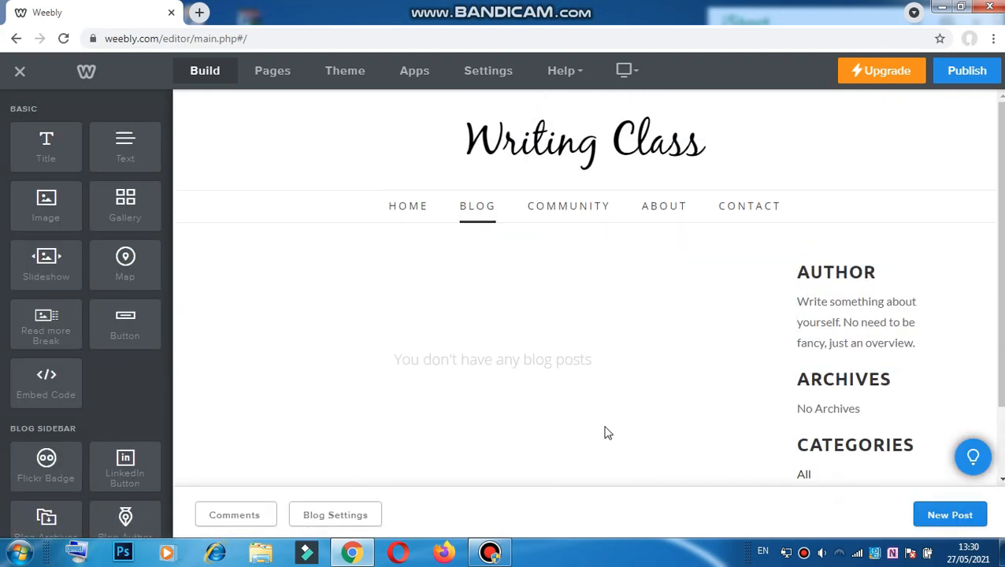
Step: Create a new blog post and give it the title WRITING
{"action": "left_click", "coordinate": [954, 516]}
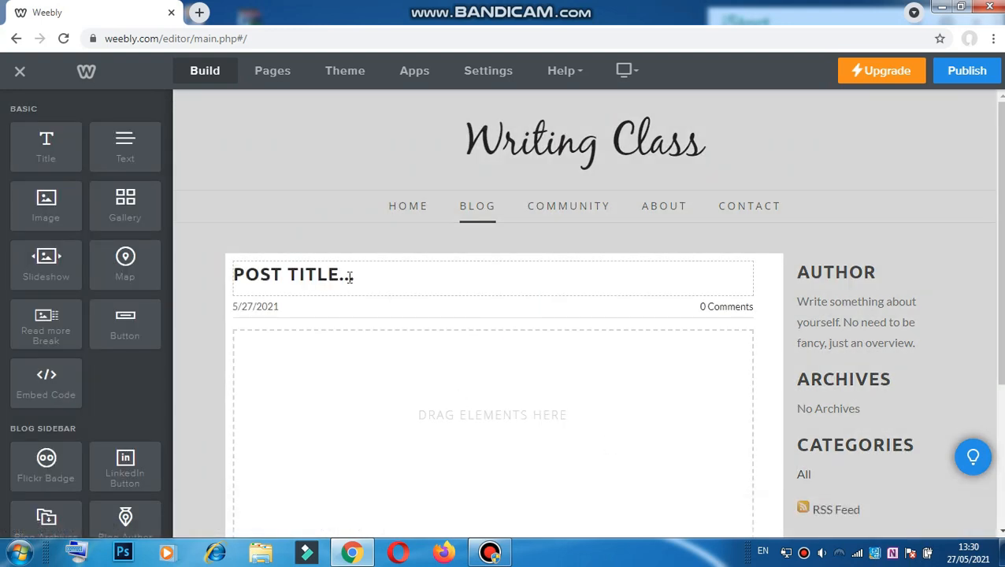
{"action": "left_click", "coordinate": [349, 275]}
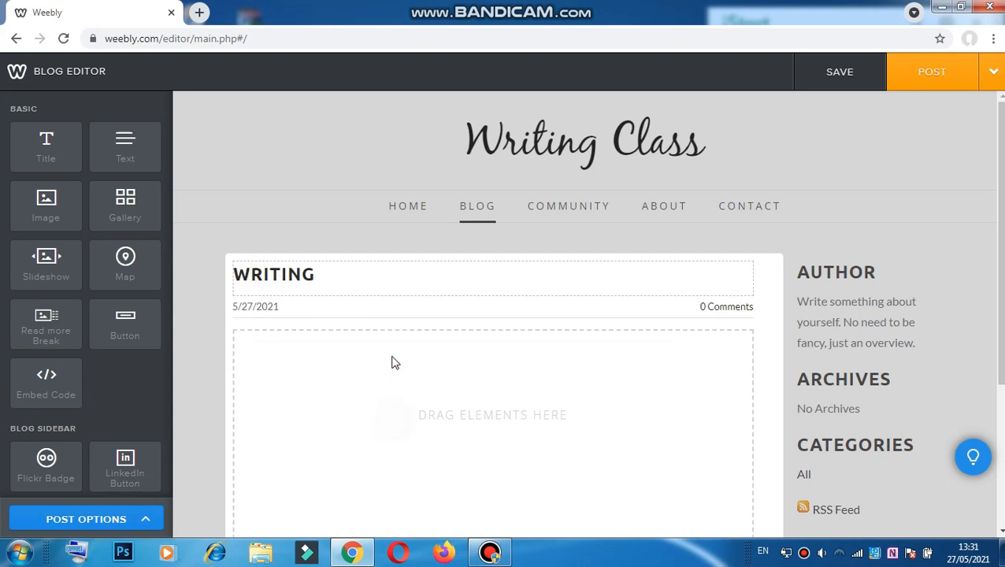
{"action": "scroll", "coordinate": [451, 424], "scroll_direction": "down", "scroll_amount": 3}
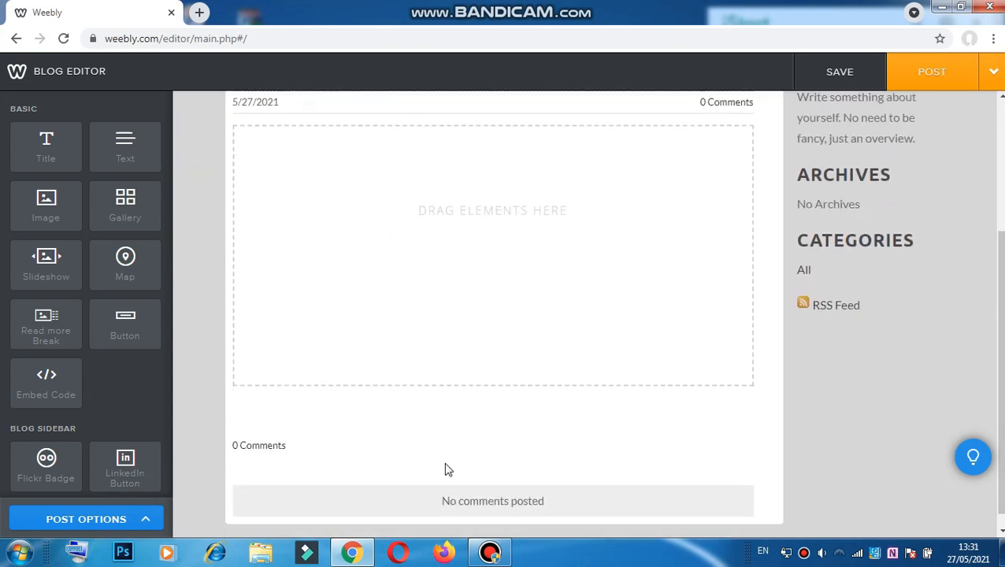
{"action": "left_click", "coordinate": [262, 553]}
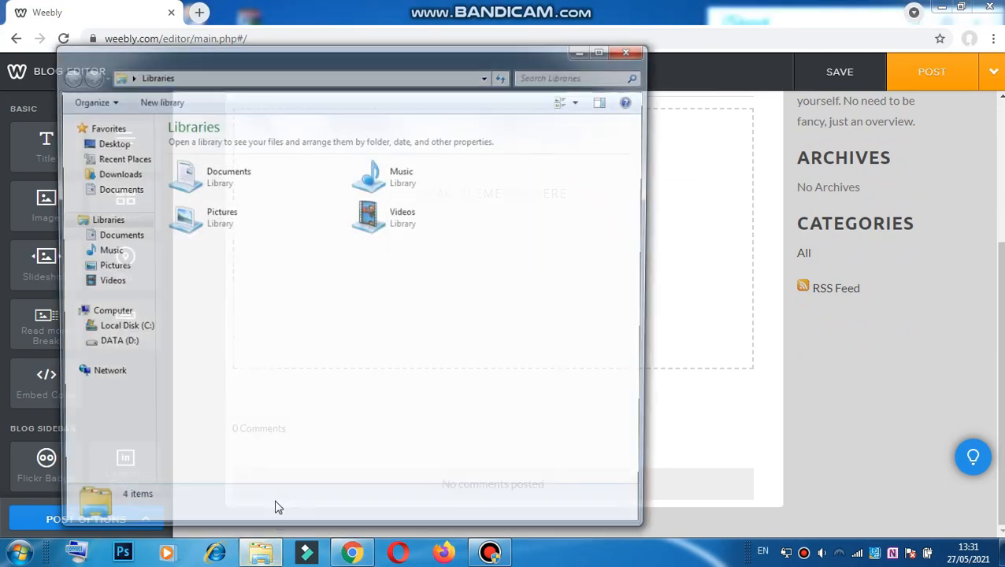
{"action": "left_click", "coordinate": [211, 181]}
{"action": "double_click", "coordinate": [211, 181]}
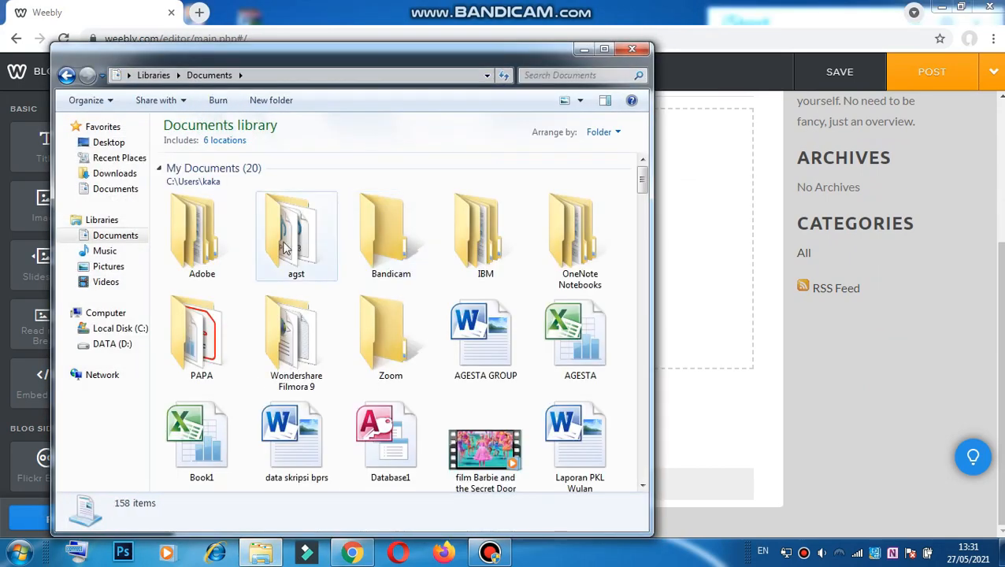
{"action": "double_click", "coordinate": [295, 229]}
{"action": "double_click", "coordinate": [581, 204]}
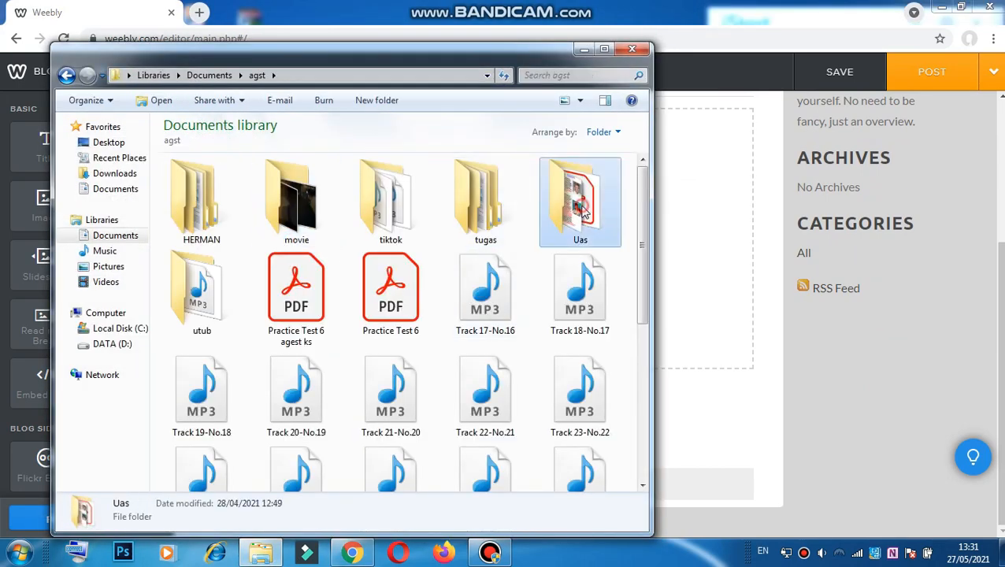
{"action": "left_click", "coordinate": [67, 75]}
{"action": "double_click", "coordinate": [482, 211]}
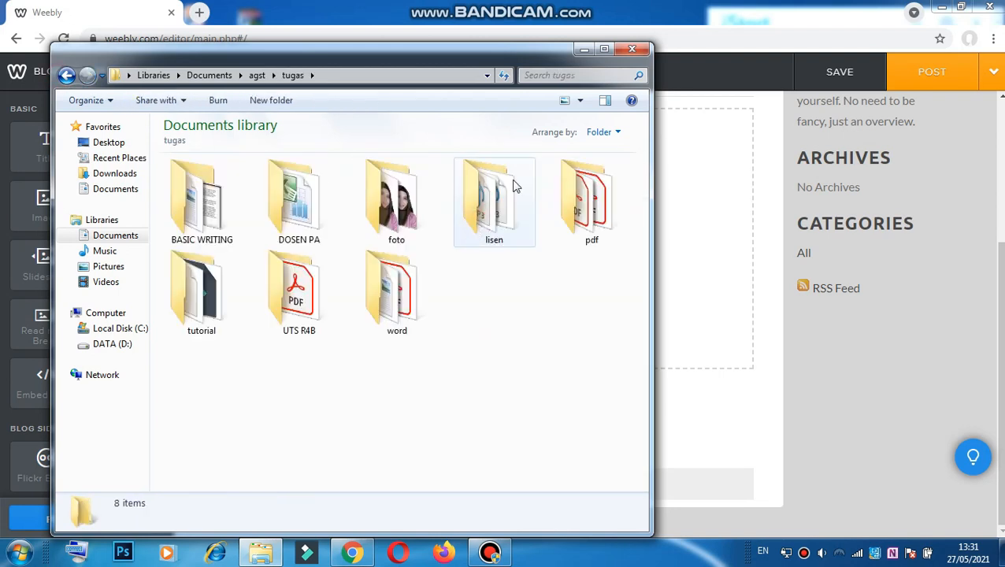
{"action": "double_click", "coordinate": [328, 222]}
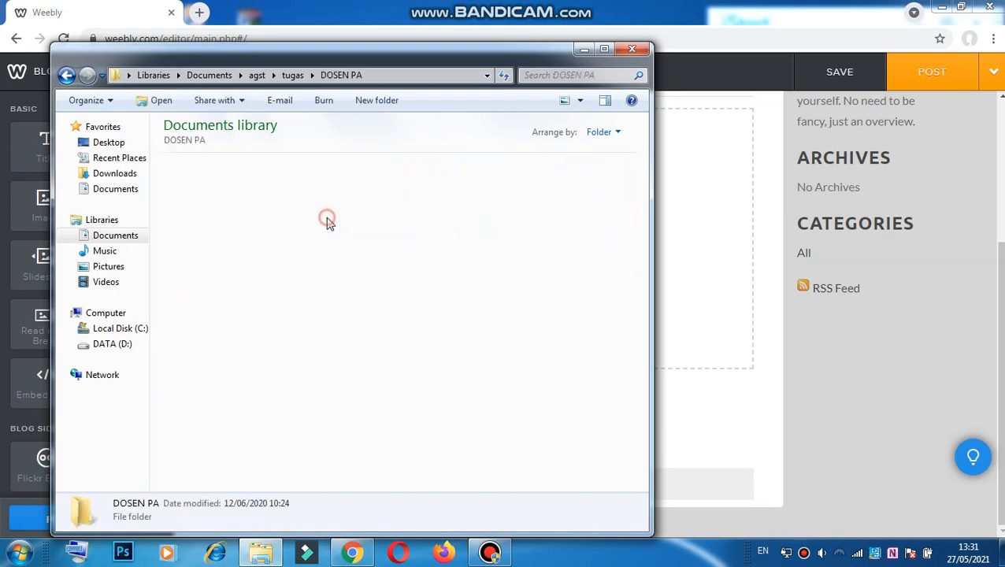
{"action": "left_click_drag", "start_coordinate": [201, 212], "coordinate": [683, 288]}
{"action": "left_click", "coordinate": [584, 49]}
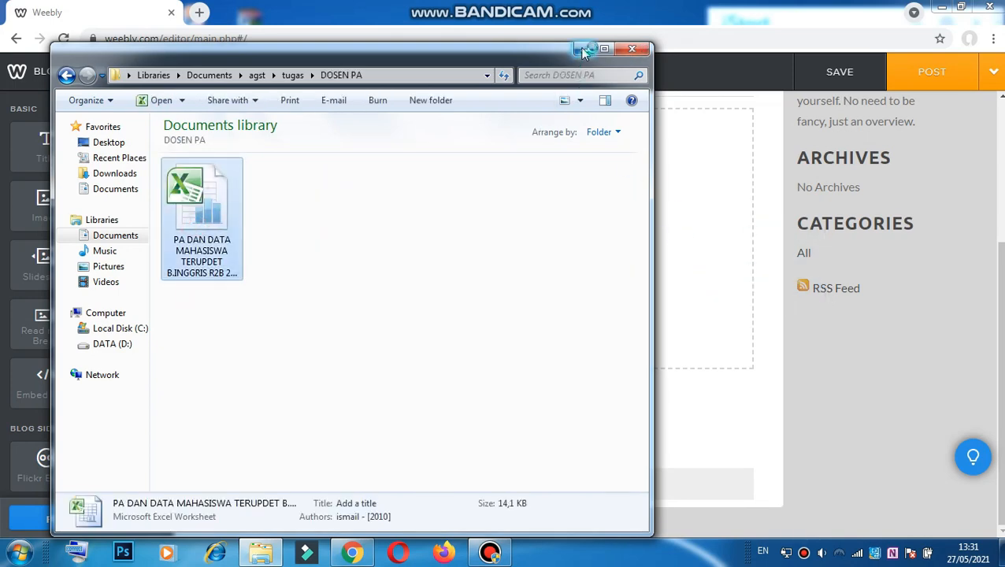
{"action": "scroll", "coordinate": [550, 350], "scroll_direction": "up", "scroll_amount": 3}
{"action": "scroll", "coordinate": [548, 354], "scroll_direction": "down", "scroll_amount": 2}
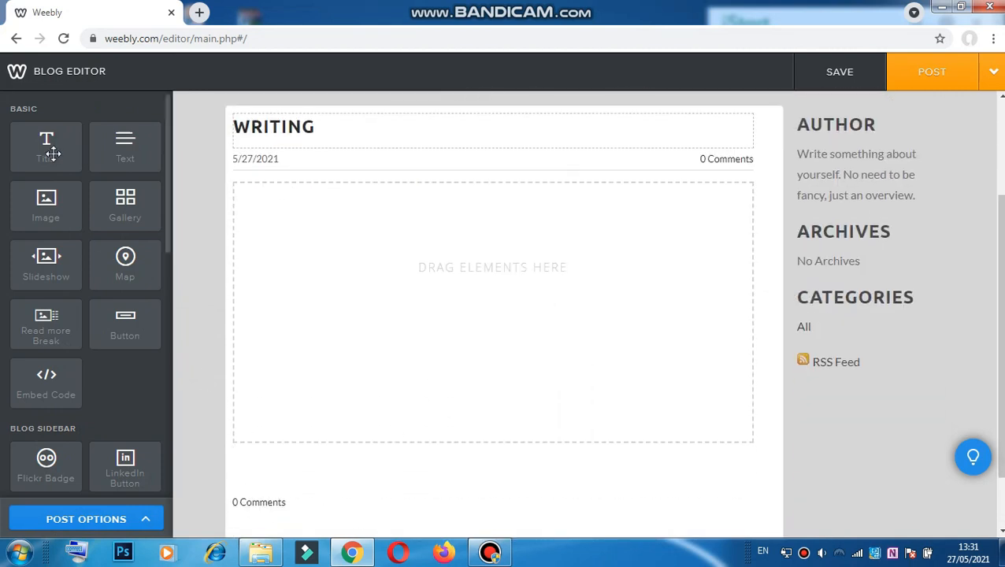
Step: Add a title block to the post body containing the text BJJNKOP
{"action": "left_click_drag", "start_coordinate": [69, 159], "coordinate": [382, 260]}
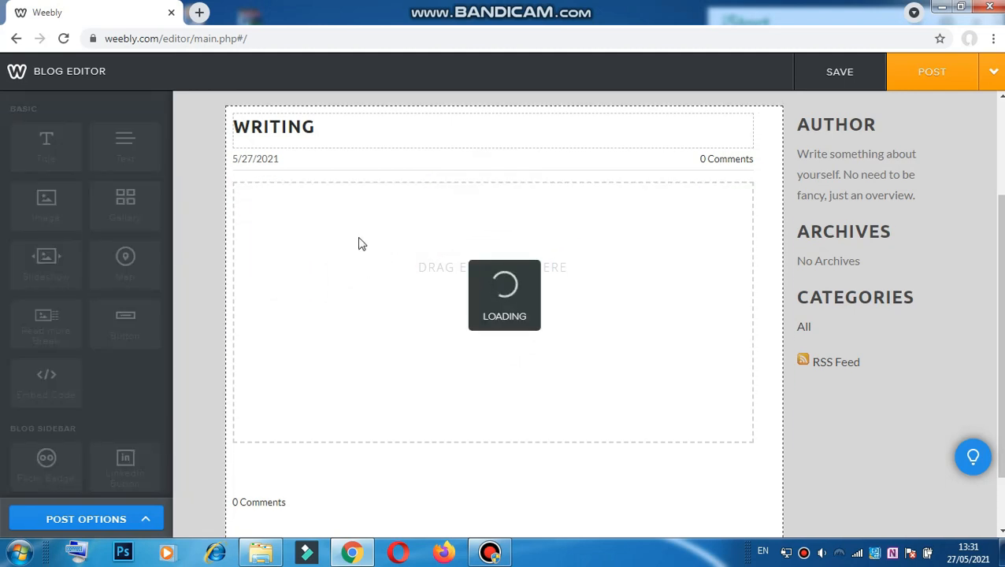
{"action": "left_click", "coordinate": [324, 190]}
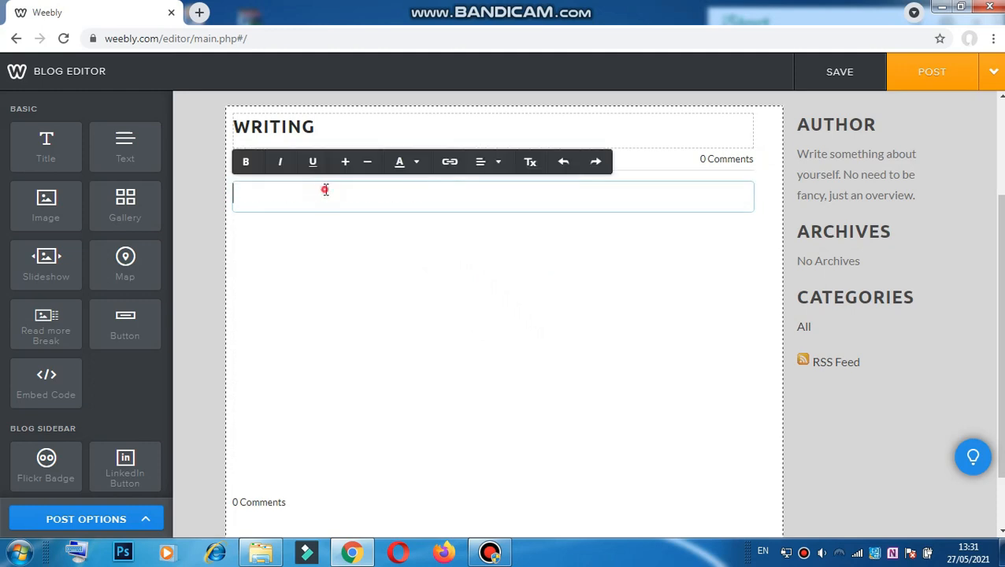
{"action": "type", "text": "BJJNKOP"}
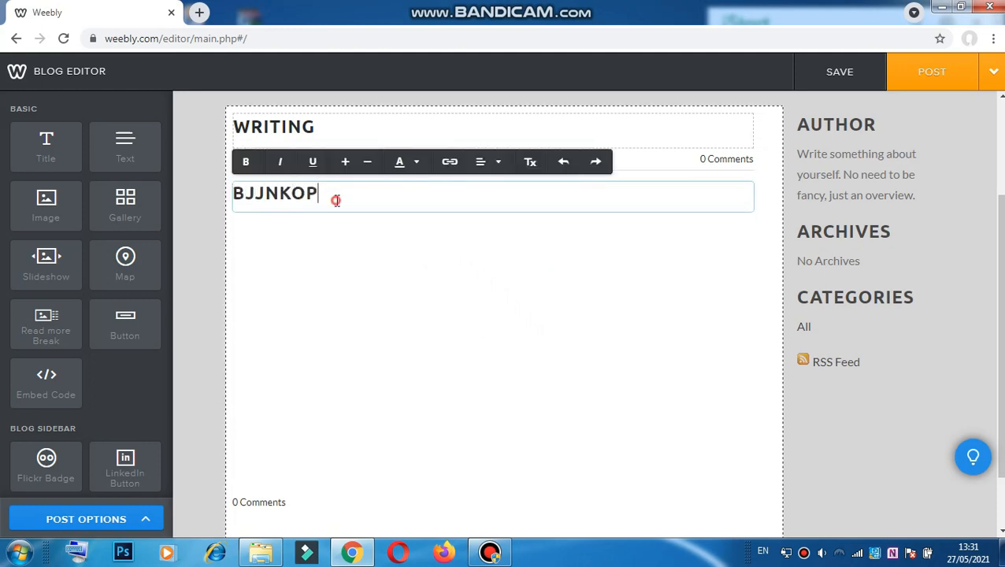
Step: Try a larger font size on BJJNKOP, then return it to the small size
{"action": "left_click_drag", "start_coordinate": [337, 197], "coordinate": [196, 202]}
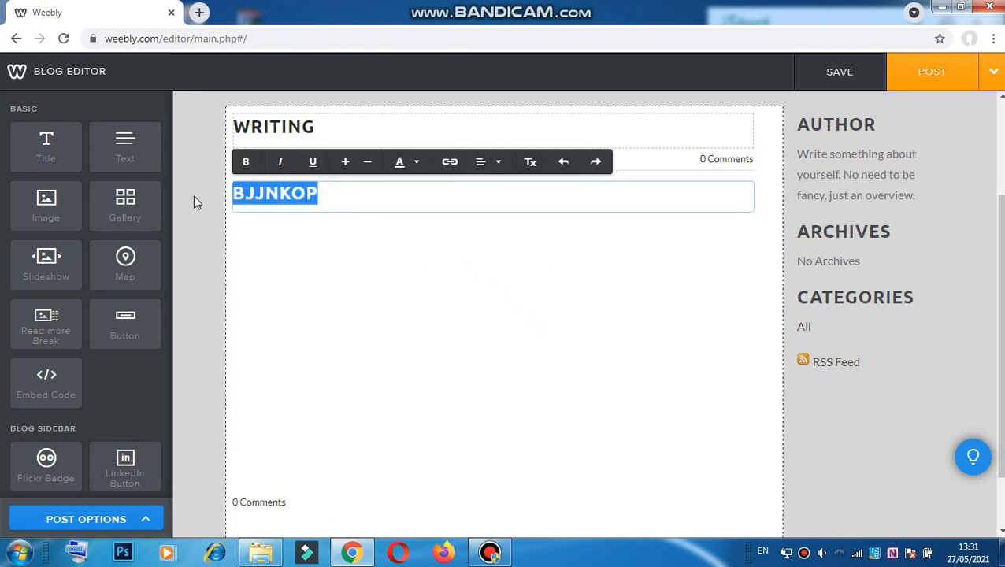
{"action": "left_click", "coordinate": [368, 165]}
{"action": "left_click", "coordinate": [367, 166]}
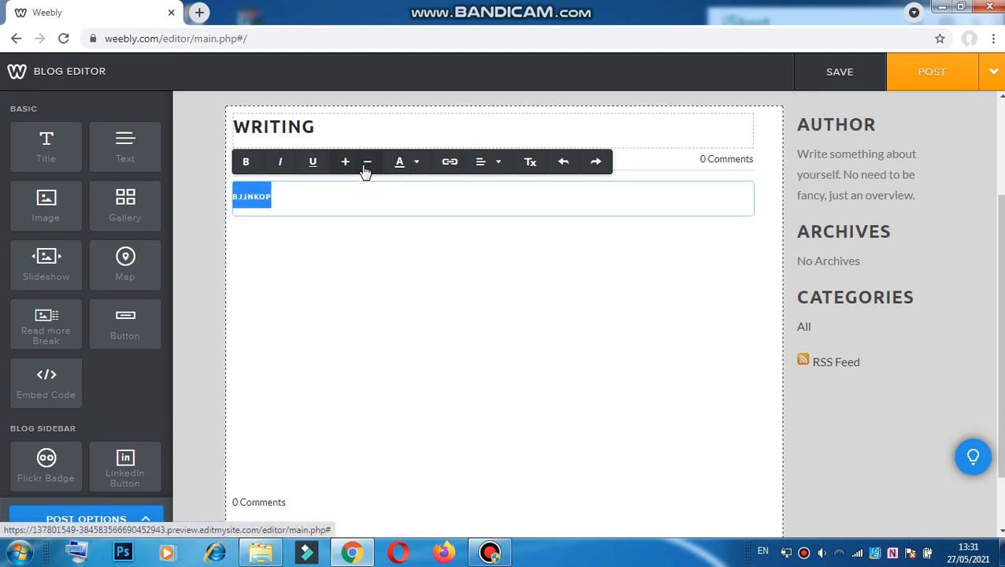
{"action": "left_click", "coordinate": [348, 164]}
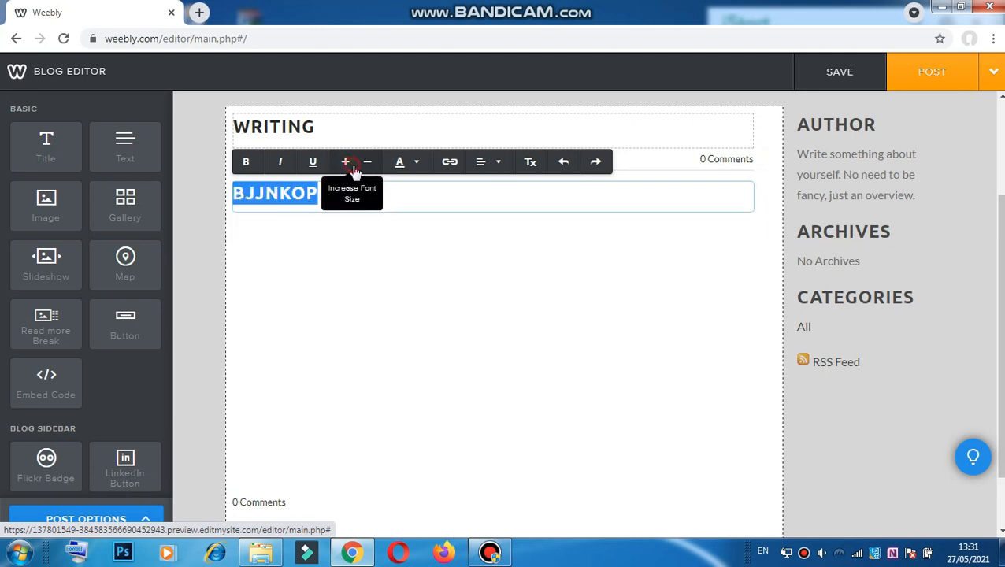
{"action": "left_click", "coordinate": [366, 165]}
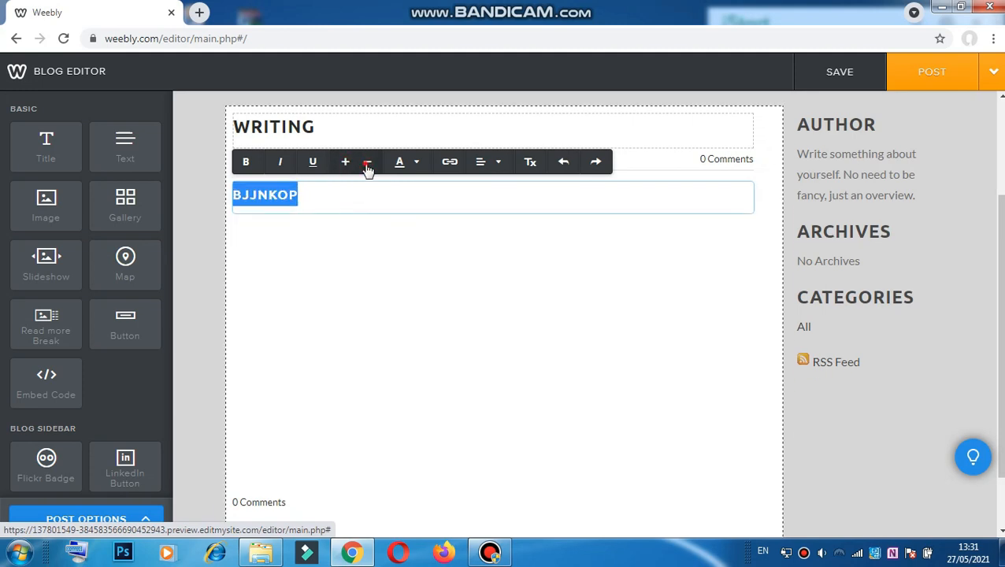
{"action": "scroll", "coordinate": [386, 236], "scroll_direction": "down", "scroll_amount": 1}
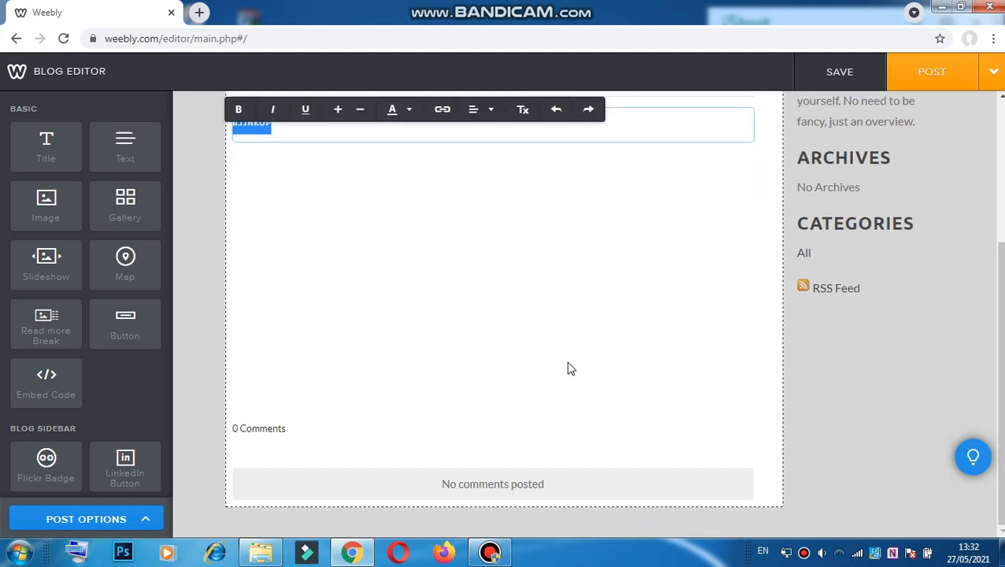
{"action": "left_click", "coordinate": [618, 311]}
{"action": "scroll", "coordinate": [624, 298], "scroll_direction": "up", "scroll_amount": 3}
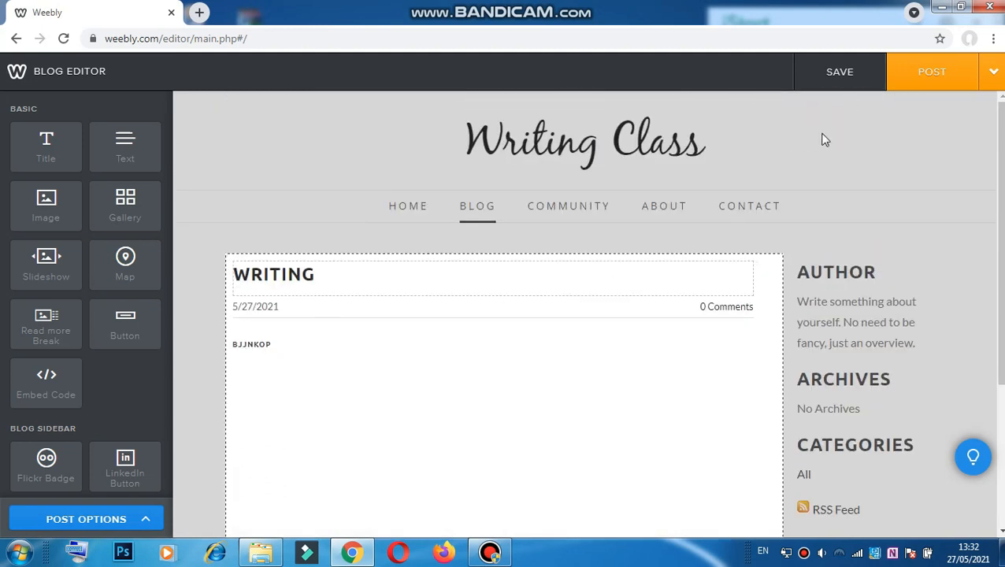
Step: Post WRITING to the blog and dismiss the Blog Post Added notice
{"action": "left_click", "coordinate": [956, 72]}
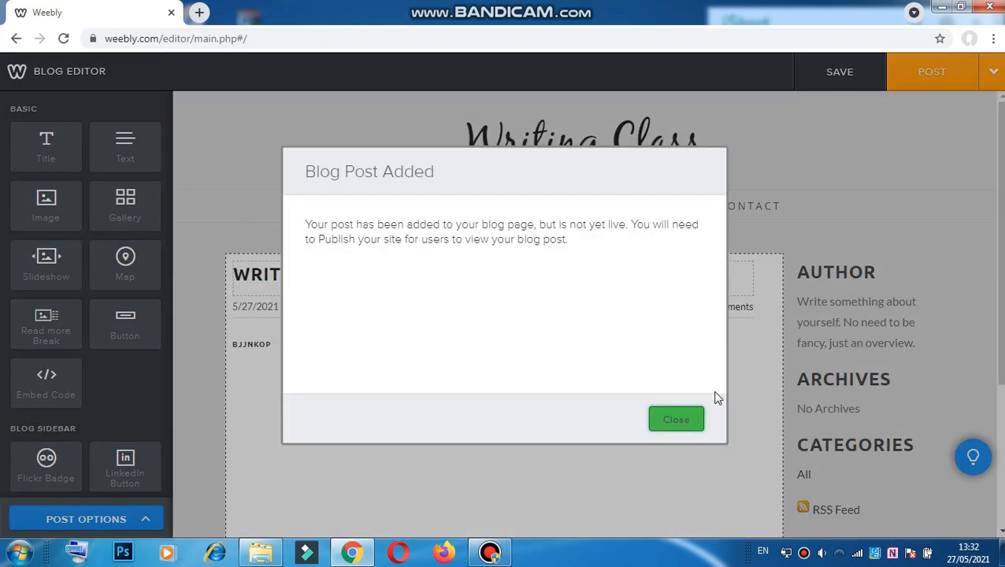
{"action": "left_click", "coordinate": [662, 427]}
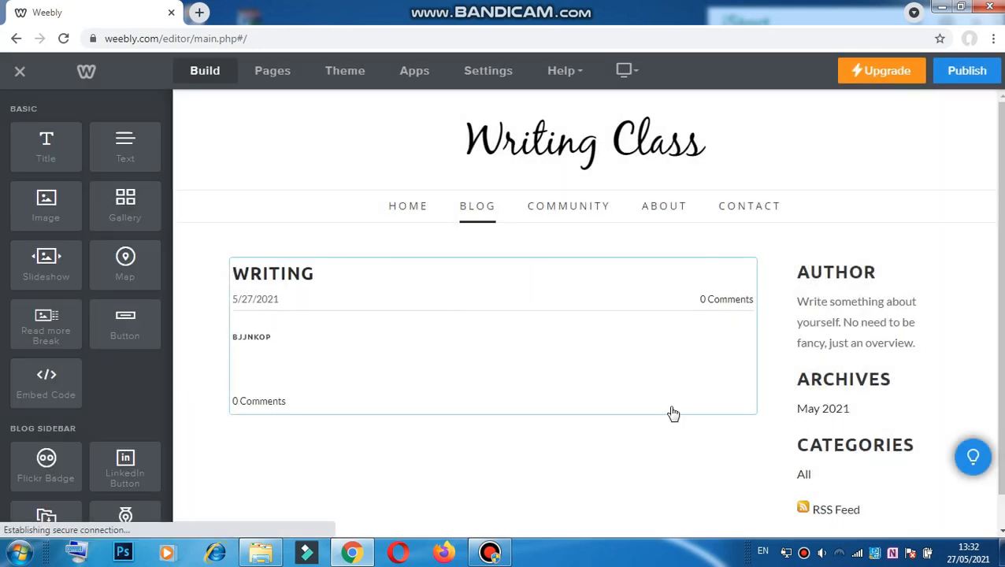
{"action": "scroll", "coordinate": [504, 417], "scroll_direction": "down", "scroll_amount": 1}
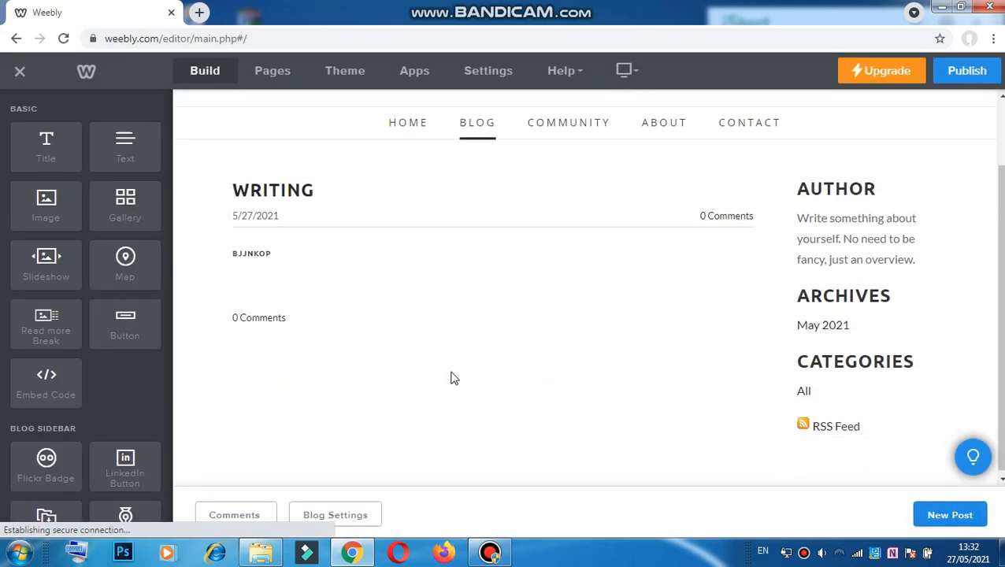
{"action": "scroll", "coordinate": [484, 339], "scroll_direction": "up", "scroll_amount": 1}
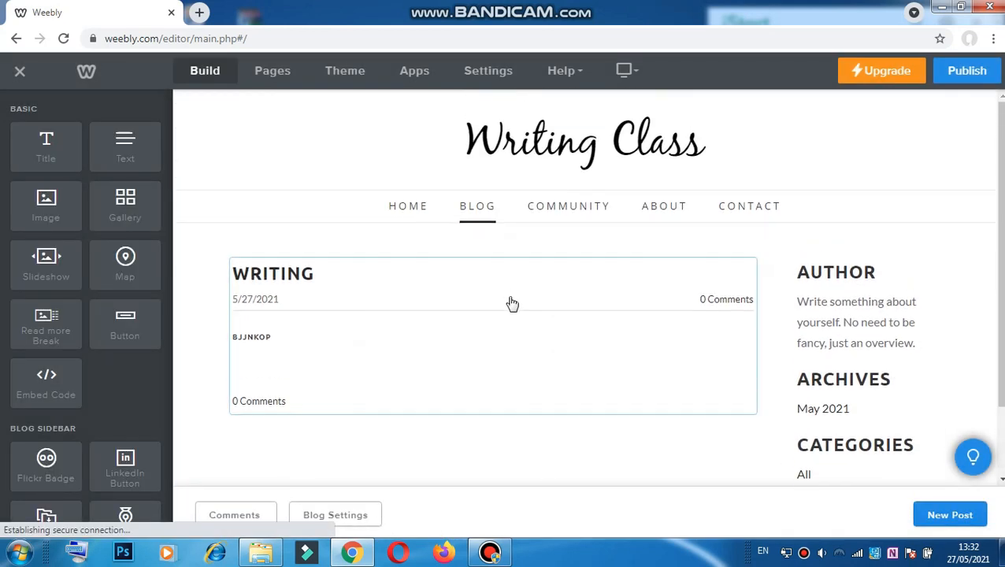
Step: Browse the COMMUNITY, ABOUT and CONTACT pages, ending on the Contact page
{"action": "left_click", "coordinate": [573, 206]}
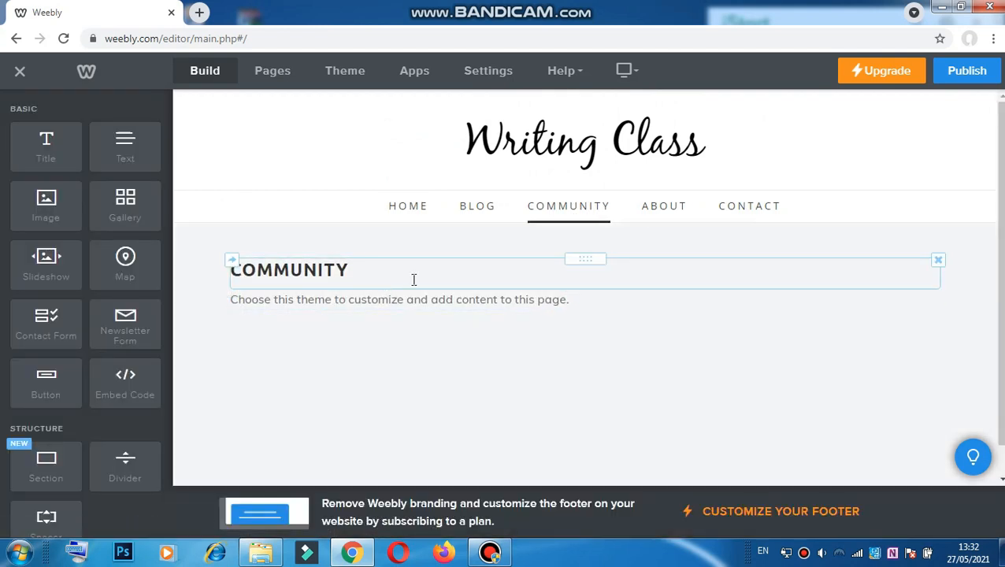
{"action": "left_click", "coordinate": [673, 207]}
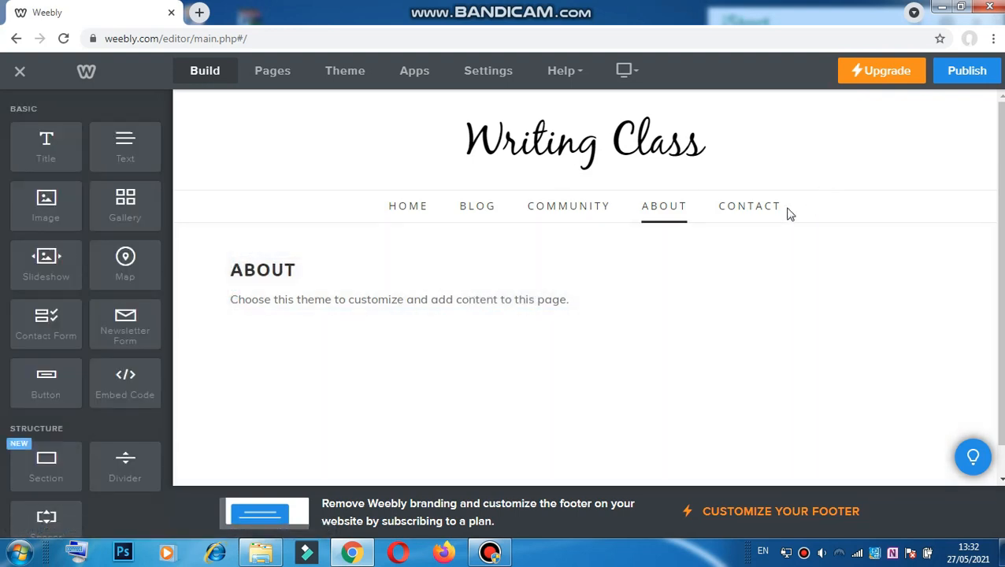
{"action": "left_click", "coordinate": [768, 210]}
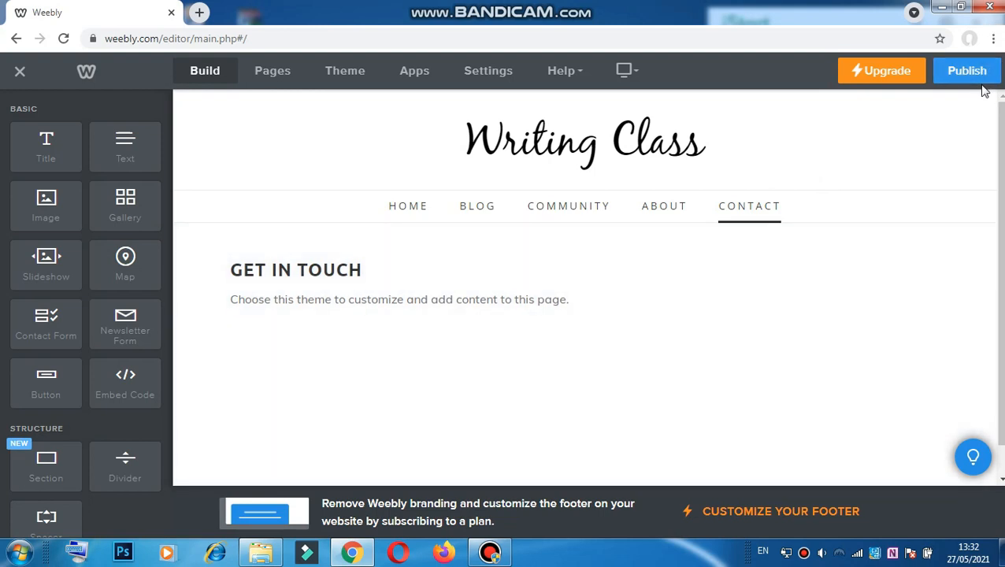
{"action": "left_click", "coordinate": [975, 74]}
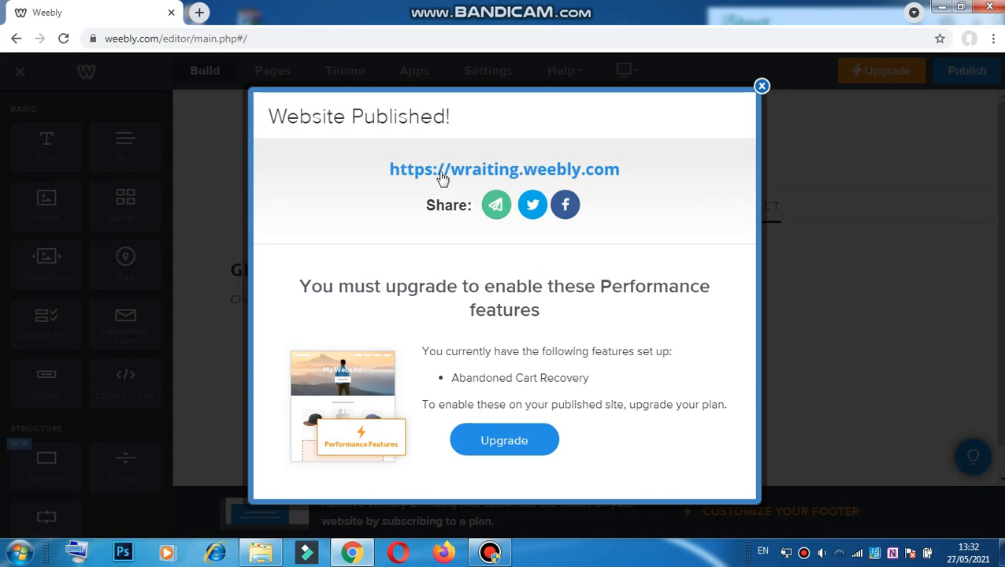
{"action": "mouse_move", "coordinate": [374, 174]}
{"action": "left_mouse_down"}
{"action": "mouse_move", "coordinate": [635, 193]}
{"action": "mouse_move", "coordinate": [666, 182]}
{"action": "mouse_move", "coordinate": [375, 163]}
{"action": "left_mouse_up"}
{"action": "key", "text": "ctrl+c"}
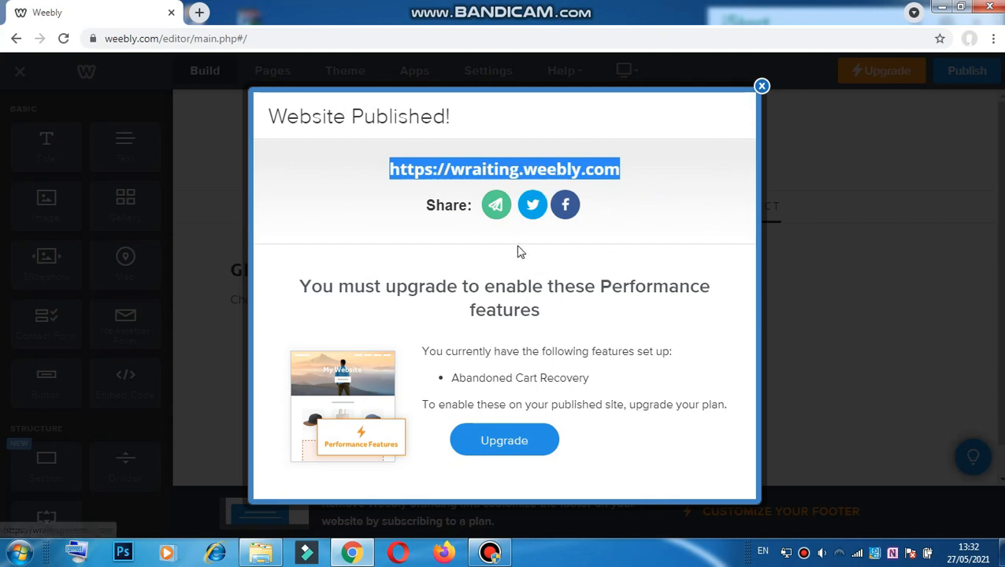
{"action": "left_click", "coordinate": [761, 86]}
{"action": "left_click", "coordinate": [200, 13]}
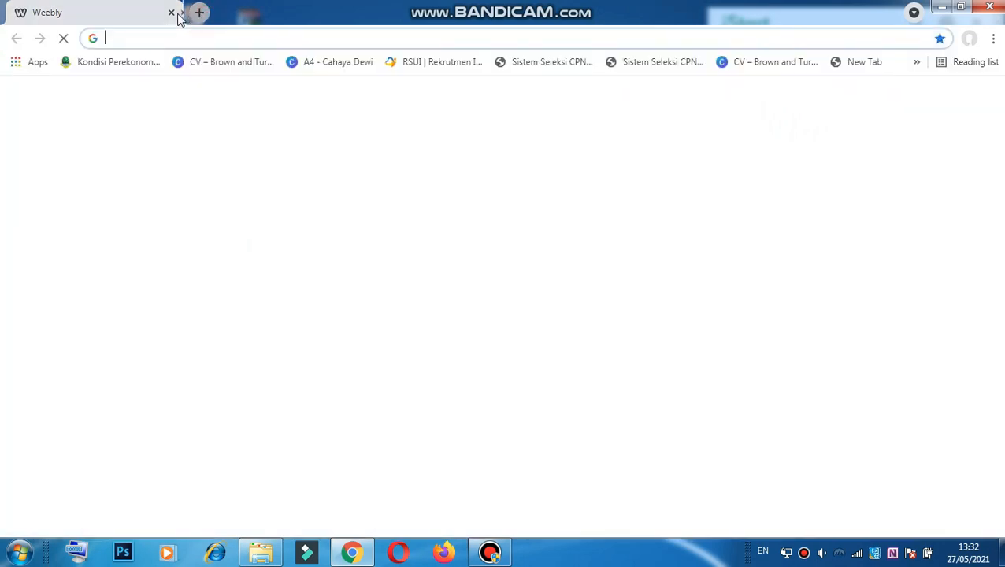
Step: Close the Weebly editor tab and load wraiting.weebly.com from the copied address
{"action": "left_click", "coordinate": [172, 13]}
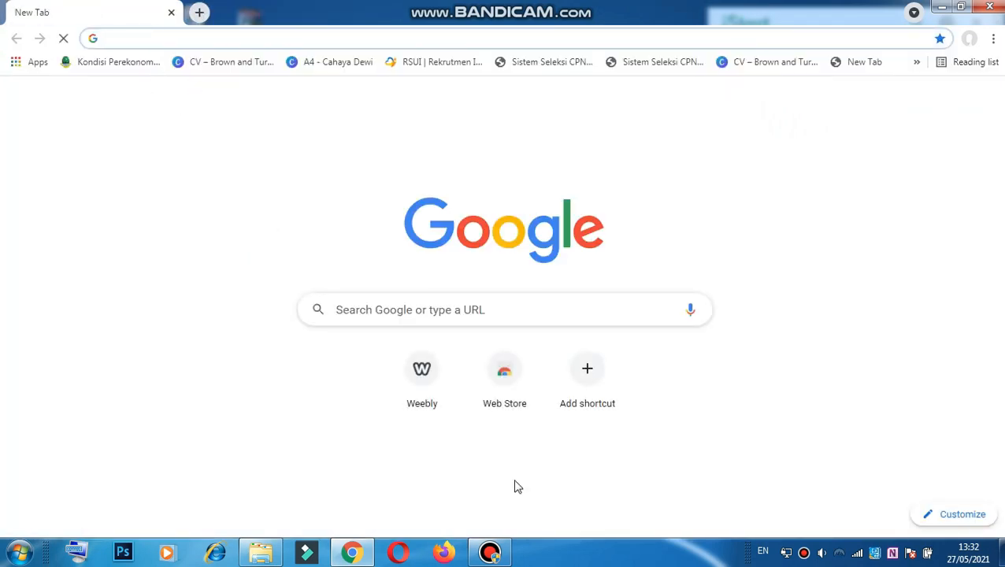
{"action": "left_click", "coordinate": [490, 554]}
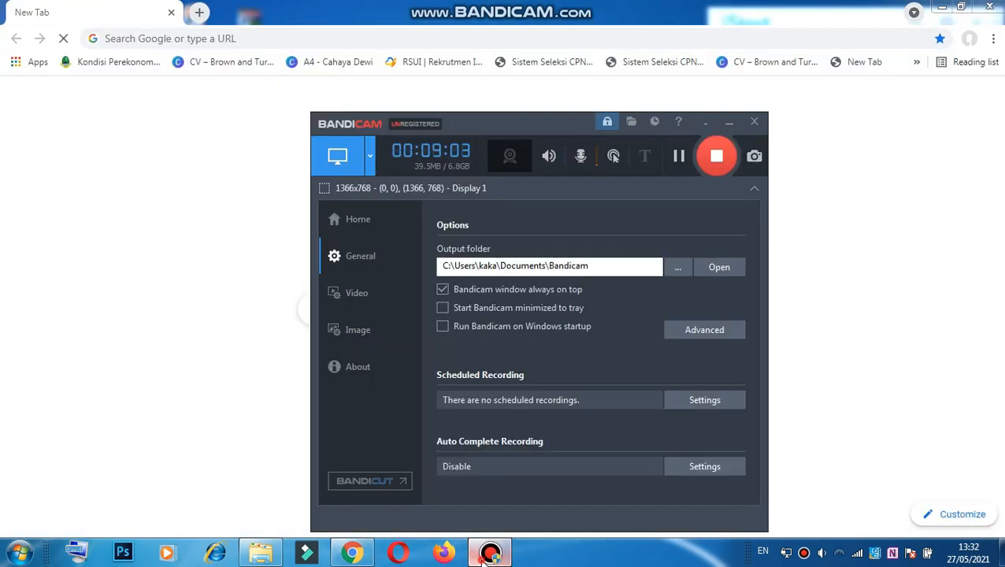
{"action": "left_click", "coordinate": [490, 554]}
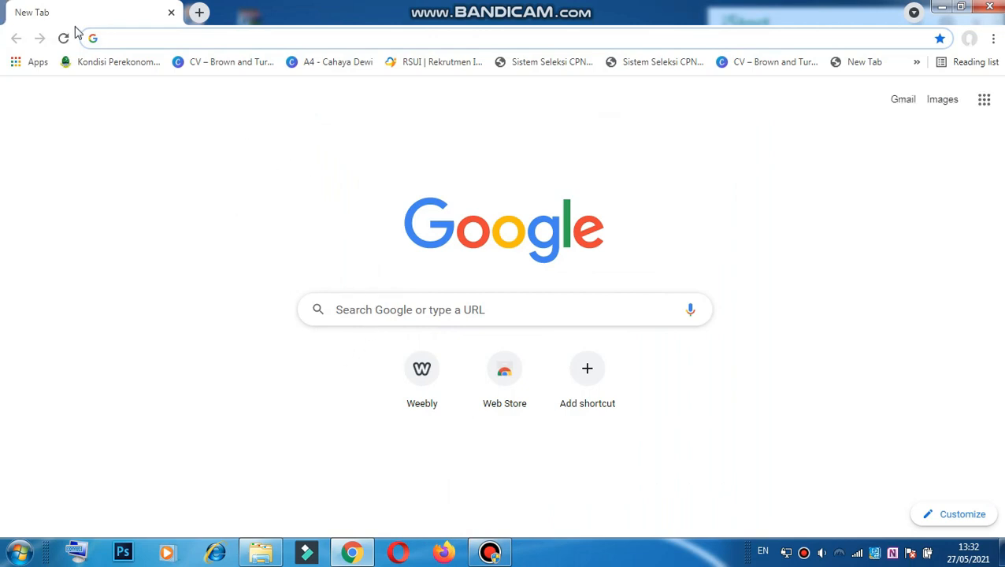
{"action": "left_click", "coordinate": [118, 39]}
{"action": "key", "text": "ctrl+v"}
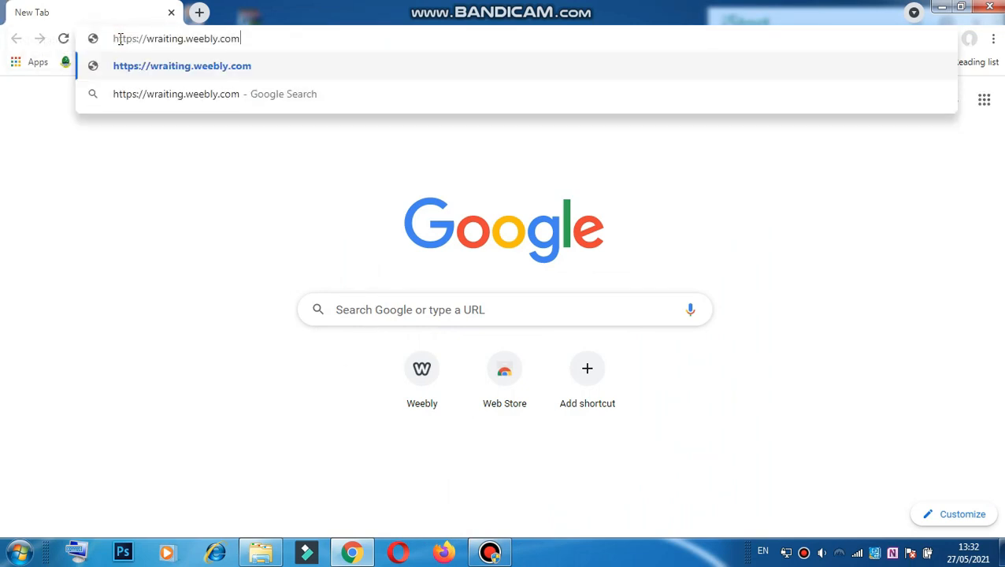
{"action": "key", "text": "Return"}
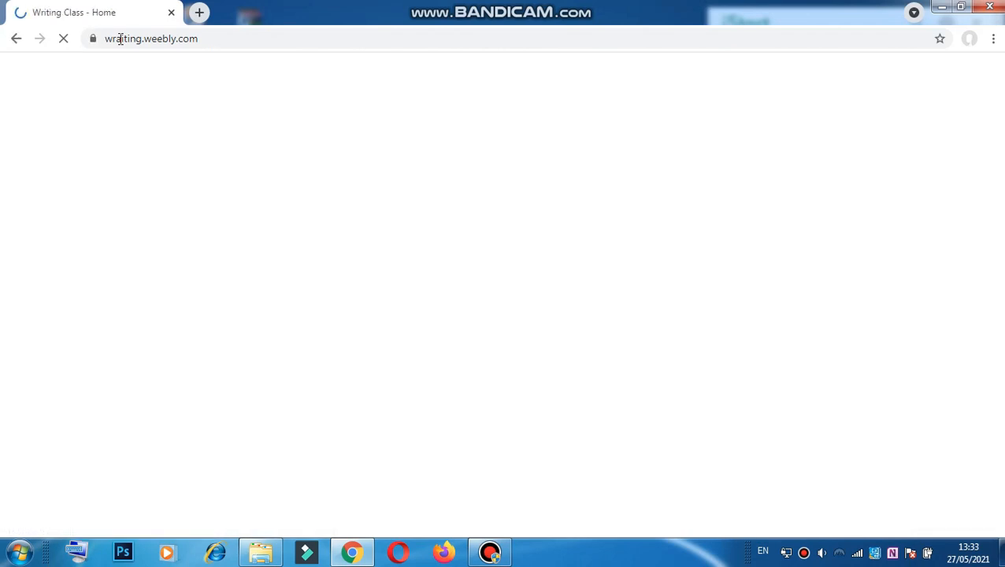
{"action": "scroll", "coordinate": [255, 213], "scroll_direction": "down", "scroll_amount": 2}
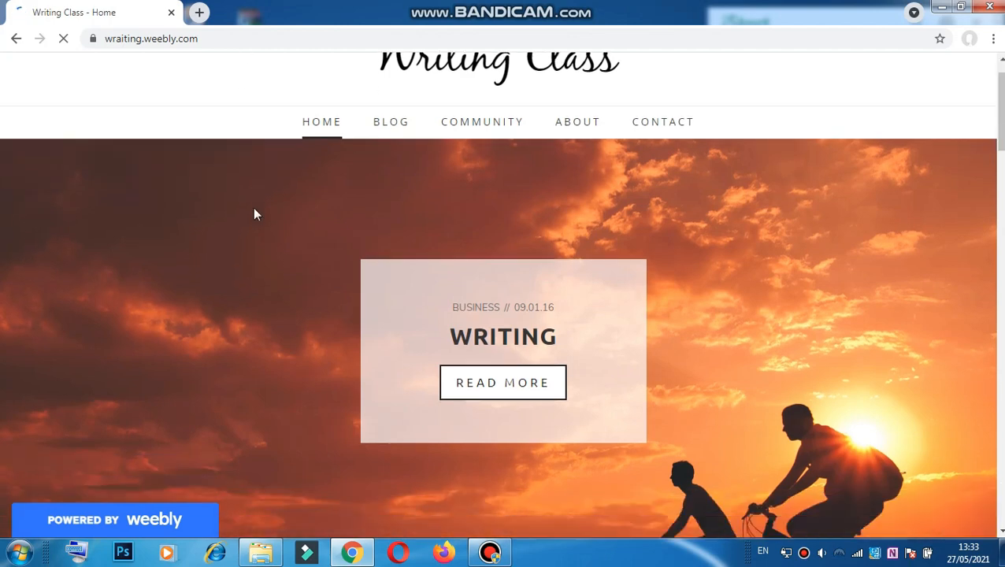
{"action": "scroll", "coordinate": [511, 207], "scroll_direction": "down", "scroll_amount": 4}
{"action": "scroll", "coordinate": [520, 220], "scroll_direction": "up", "scroll_amount": 4}
{"action": "scroll", "coordinate": [550, 229], "scroll_direction": "down", "scroll_amount": 2}
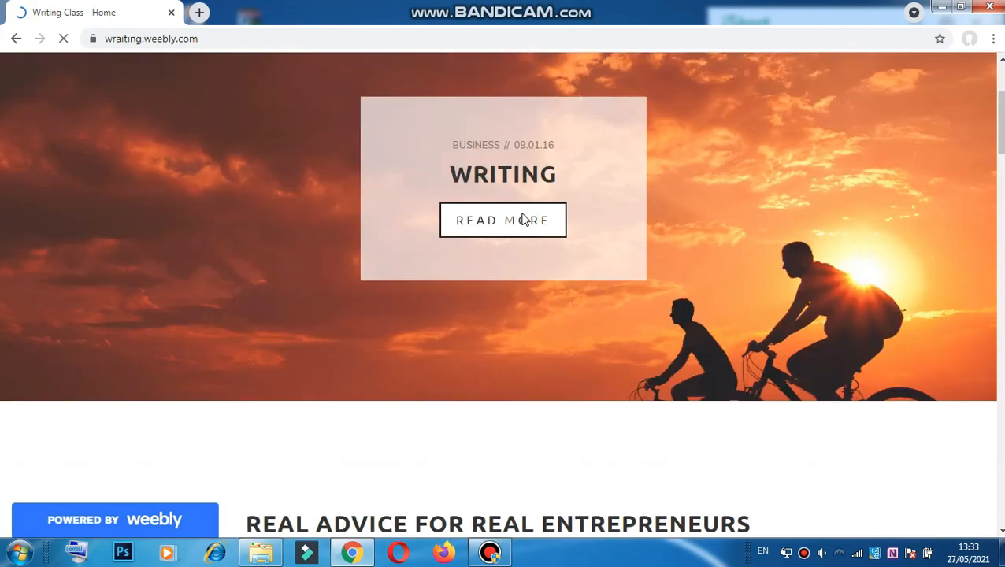
{"action": "scroll", "coordinate": [524, 219], "scroll_direction": "up", "scroll_amount": 3}
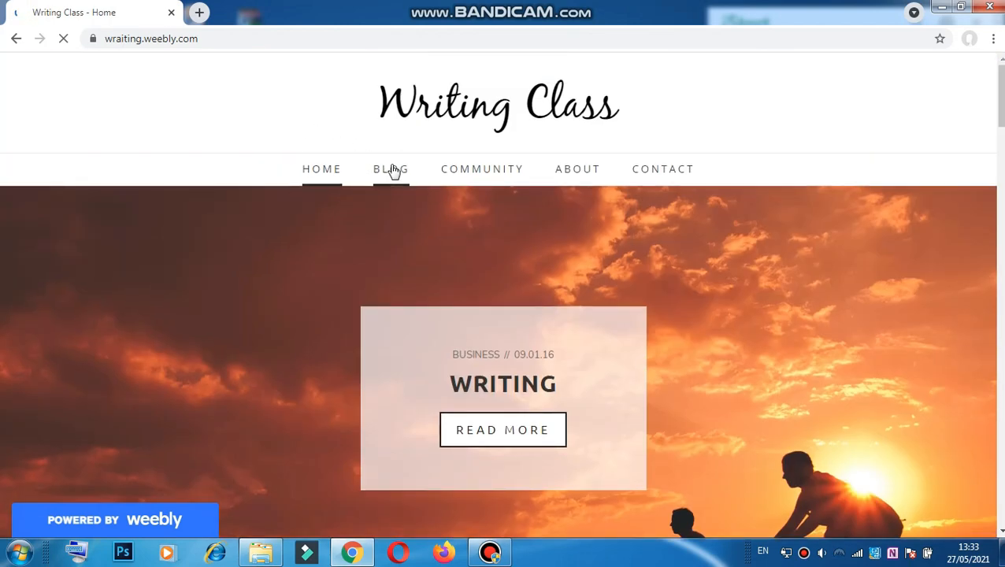
{"action": "left_click", "coordinate": [391, 171]}
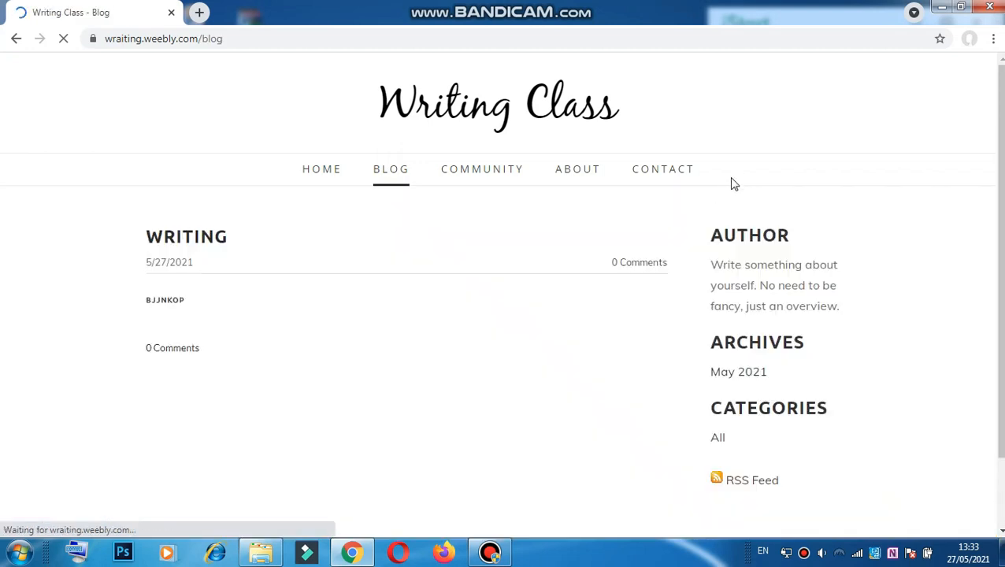
{"action": "left_click", "coordinate": [463, 173]}
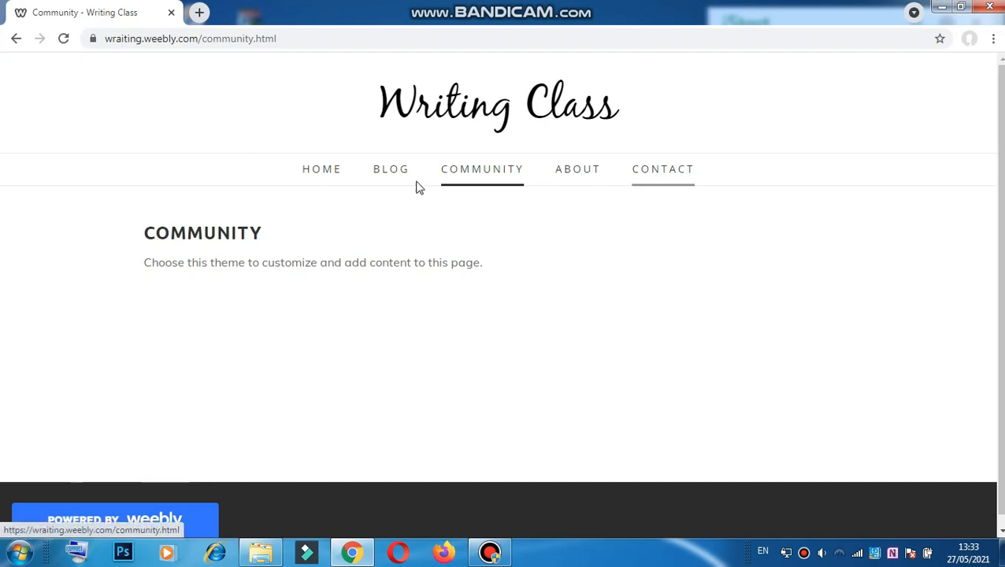
{"action": "left_click", "coordinate": [331, 170]}
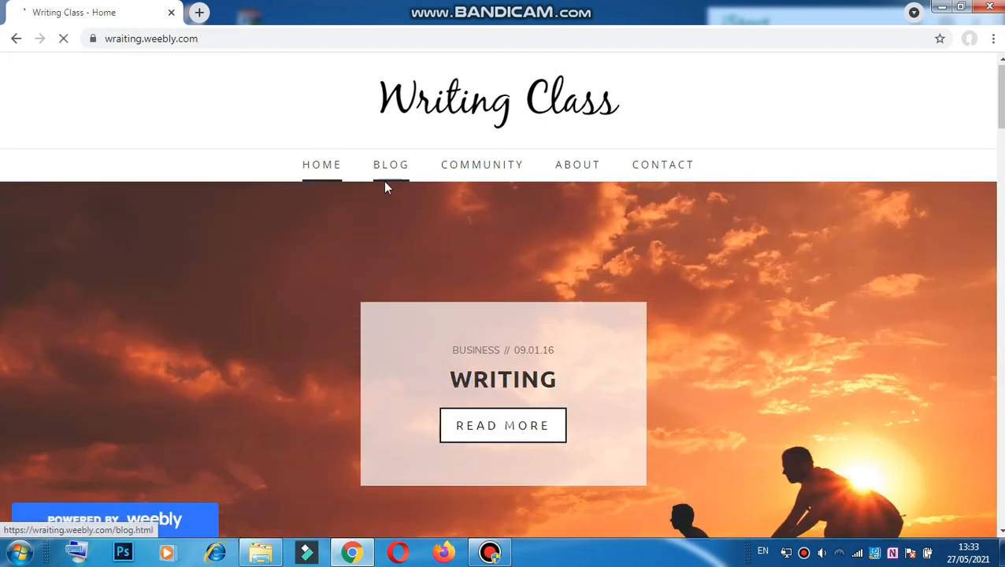
{"action": "scroll", "coordinate": [429, 206], "scroll_direction": "down", "scroll_amount": 5}
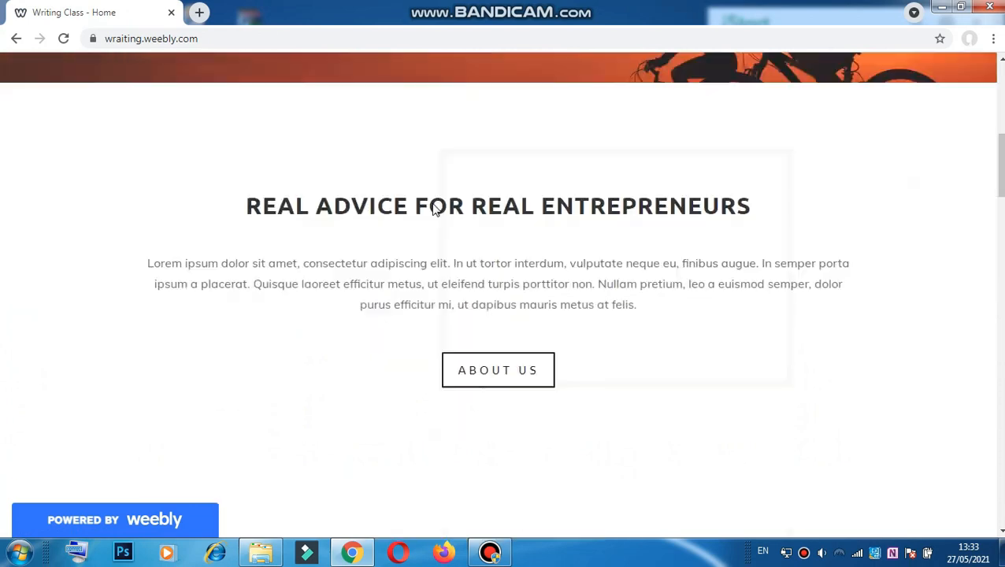
{"action": "scroll", "coordinate": [432, 207], "scroll_direction": "down", "scroll_amount": 6}
{"action": "scroll", "coordinate": [432, 202], "scroll_direction": "up", "scroll_amount": 10}
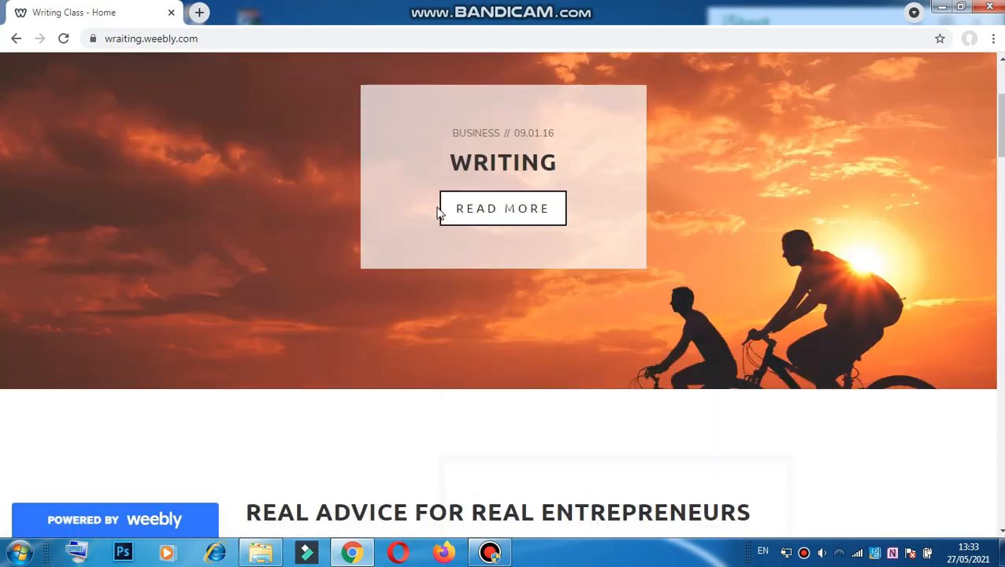